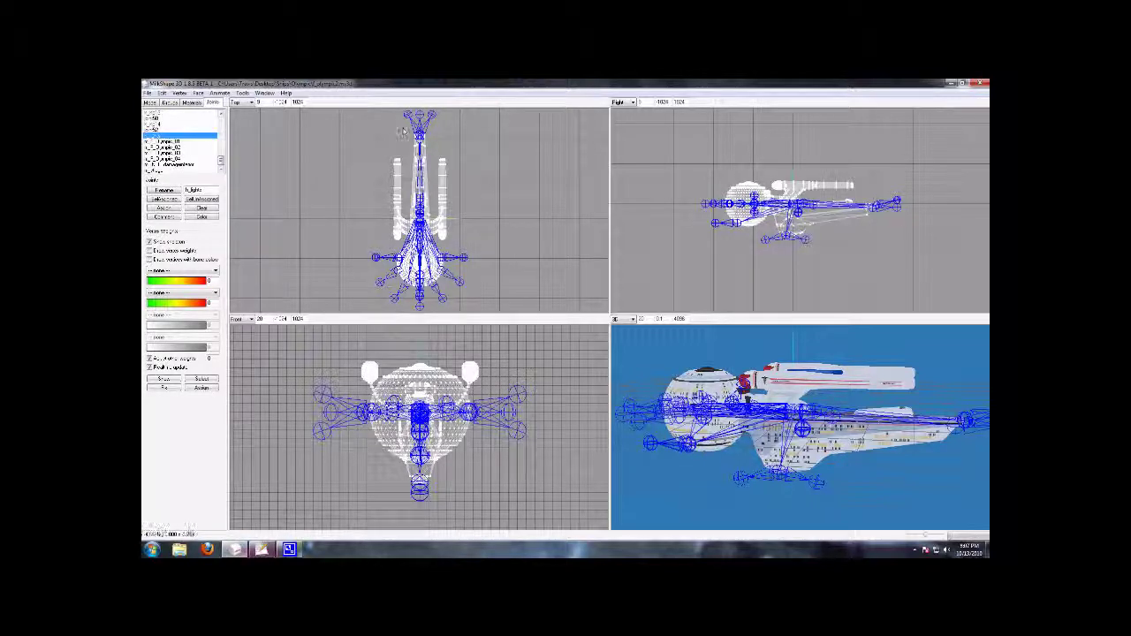
Examine the ship model with its skeleton hidden and shown, and look through the joint list.
left_click(149, 241)
left_click(150, 242)
left_click_drag(655, 346, 746, 396)
left_click_drag(615, 400, 741, 391)
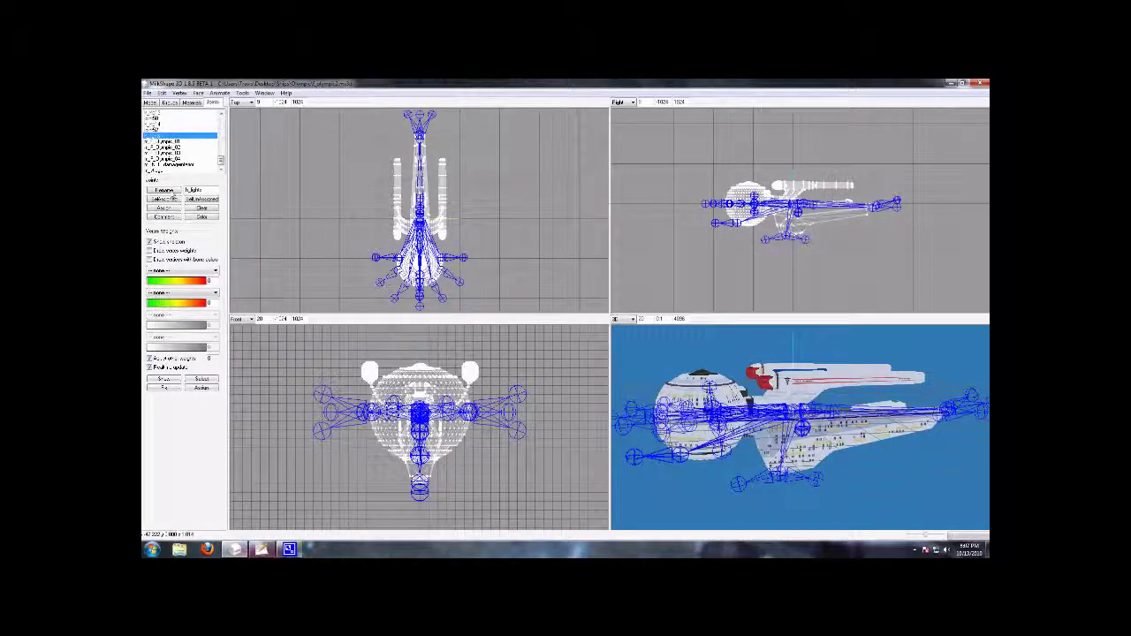
left_click_drag(696, 385, 703, 412)
left_click_drag(221, 162, 221, 119)
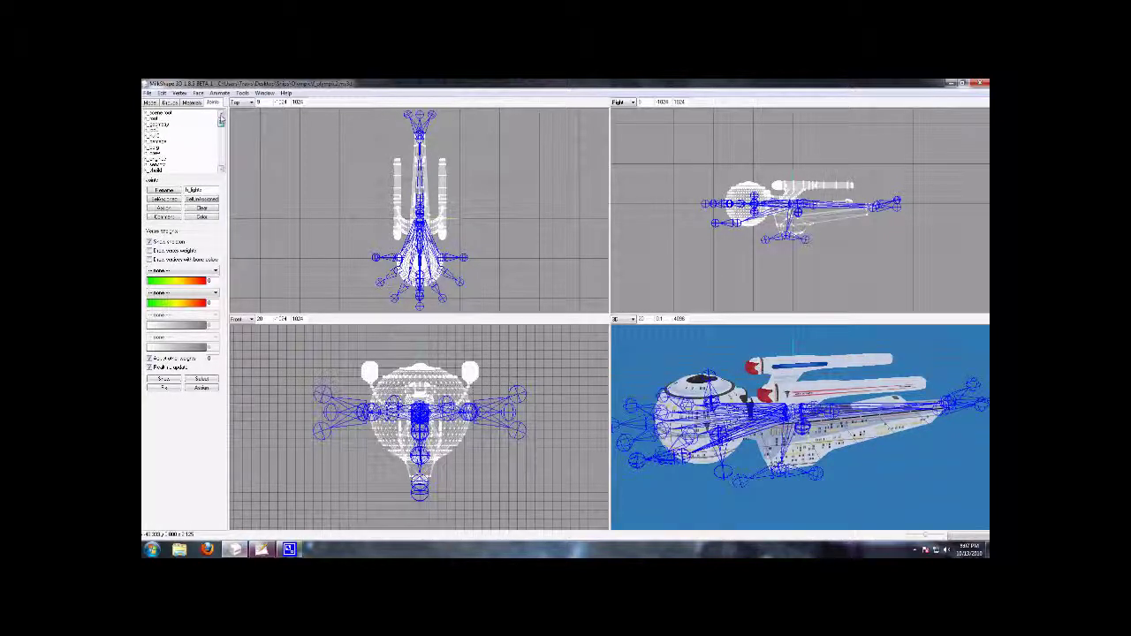
left_click_drag(224, 127, 222, 161)
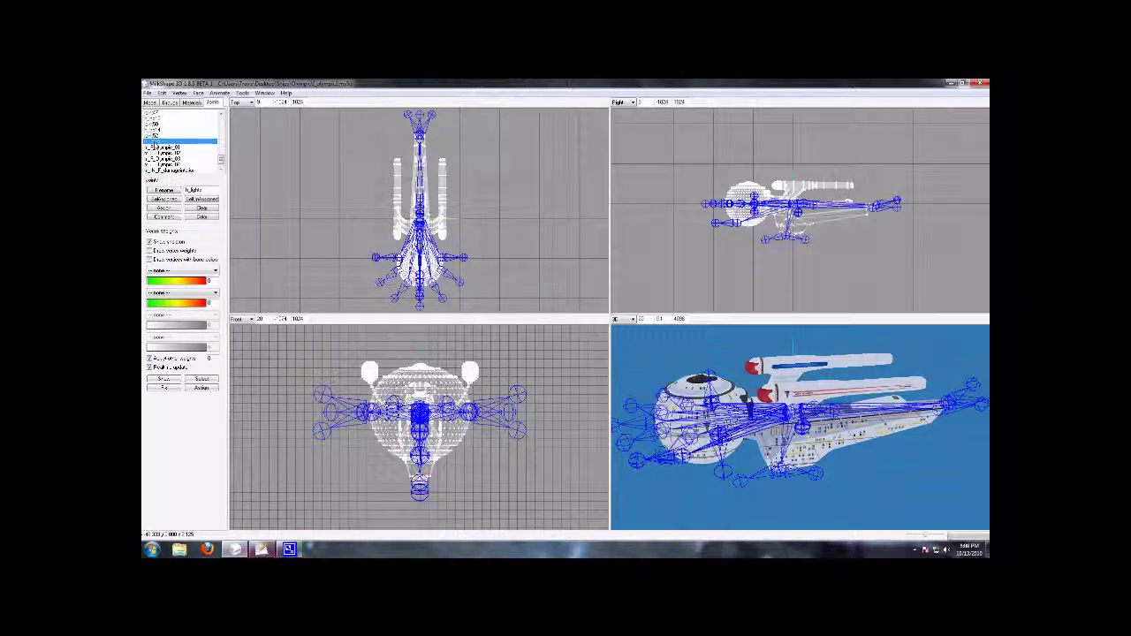
Add a child joint under h_lights at the small light on top of the hull's stern in the side view.
double_click(155, 144)
left_click_drag(795, 433, 766, 415)
left_click(150, 103)
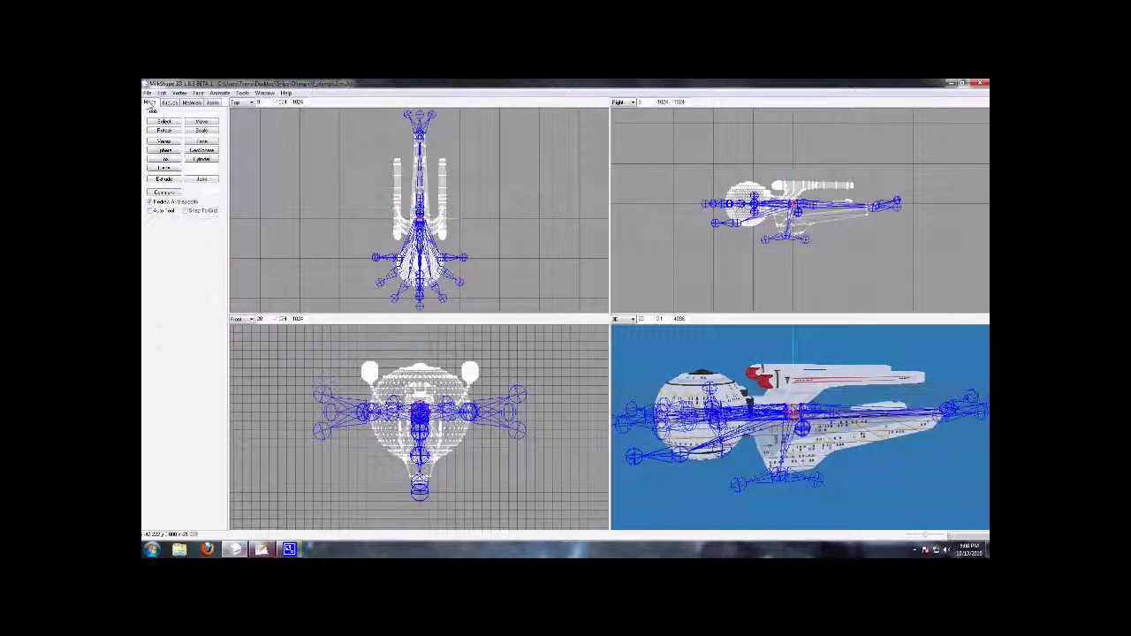
left_click(202, 181)
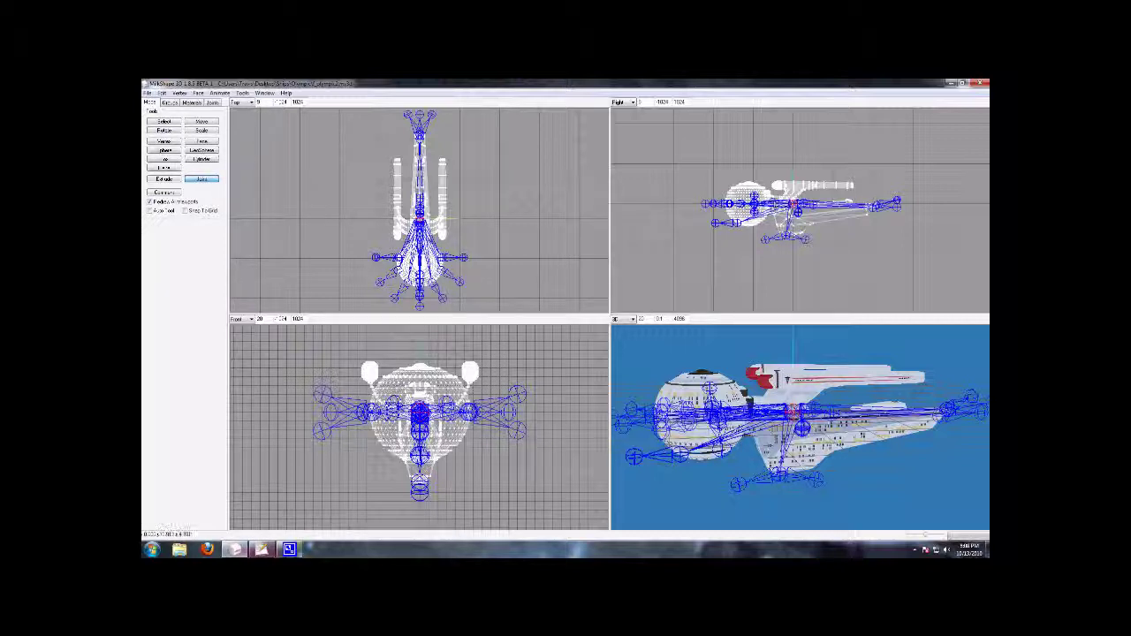
scroll(786, 234, "up", 5)
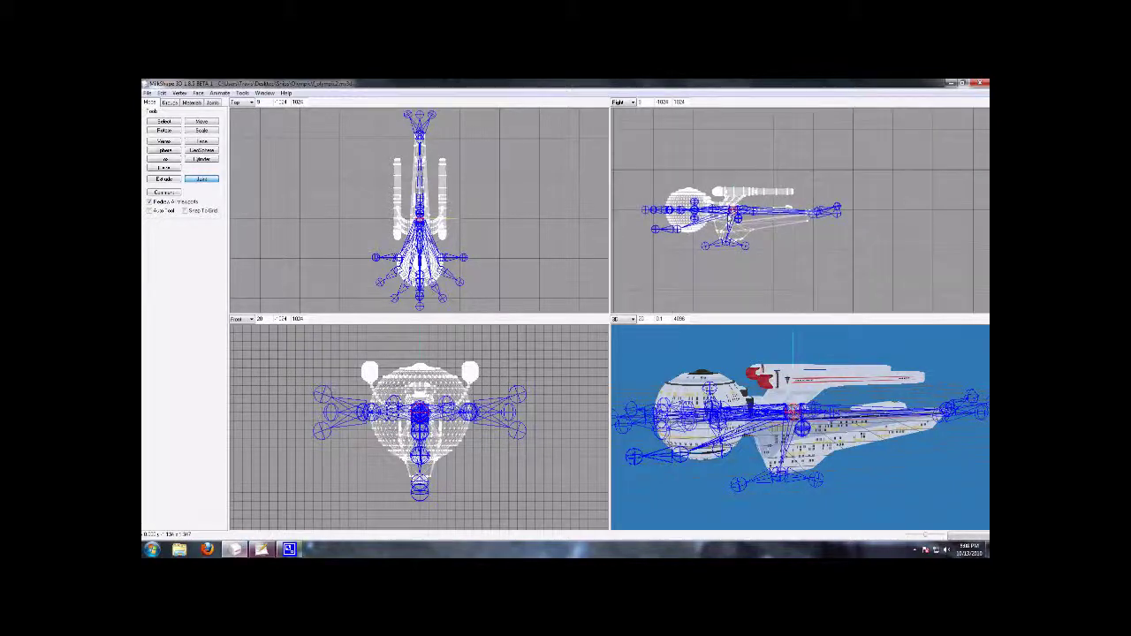
scroll(778, 257, "up", 5)
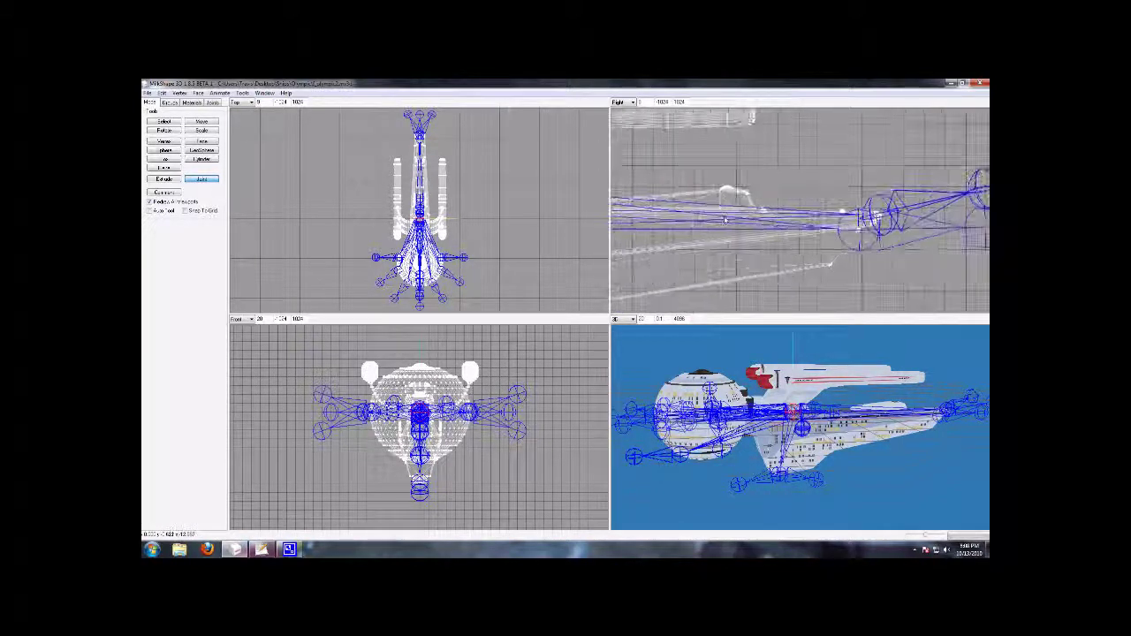
scroll(778, 257, "up", 5)
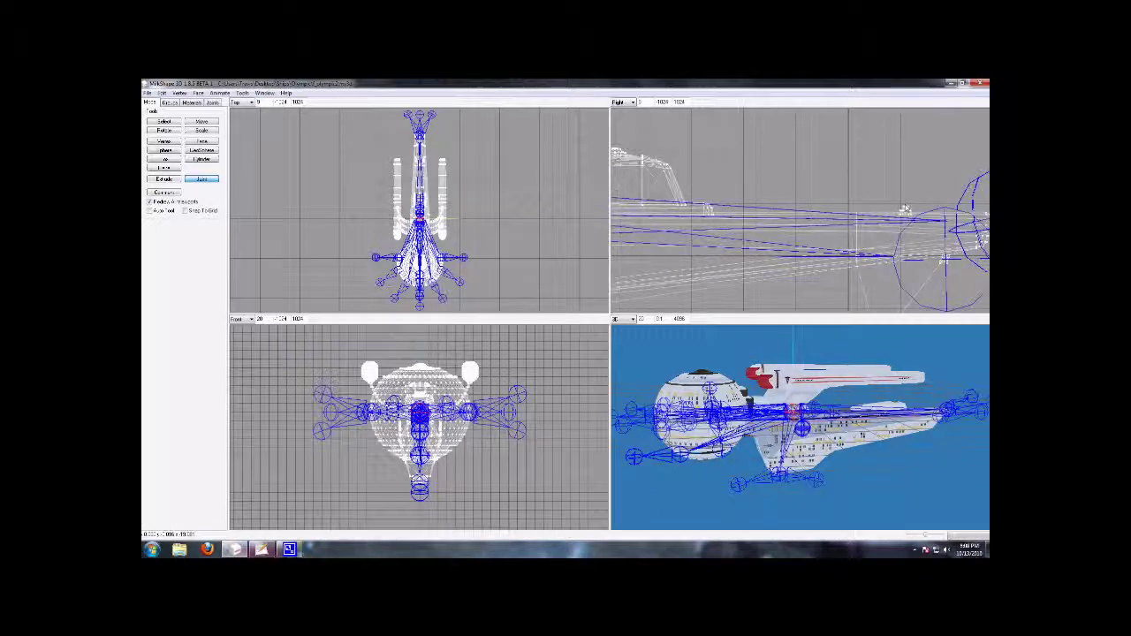
left_click(905, 208)
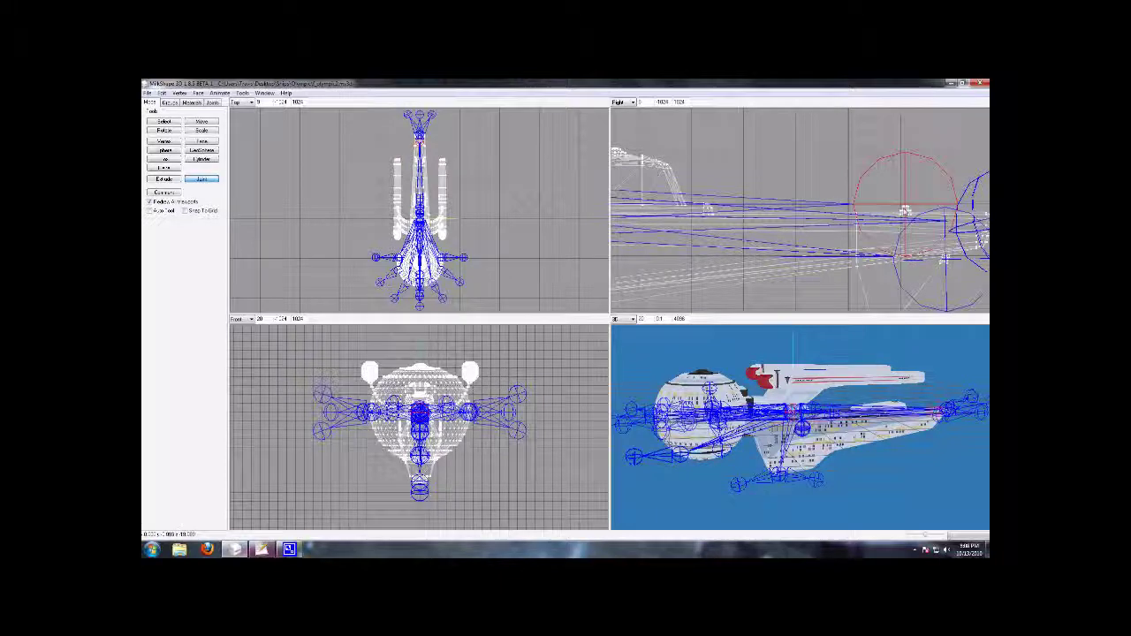
Move the new joint in the side view so it sits on the tip of the small stern light.
scroll(894, 224, "up", 4)
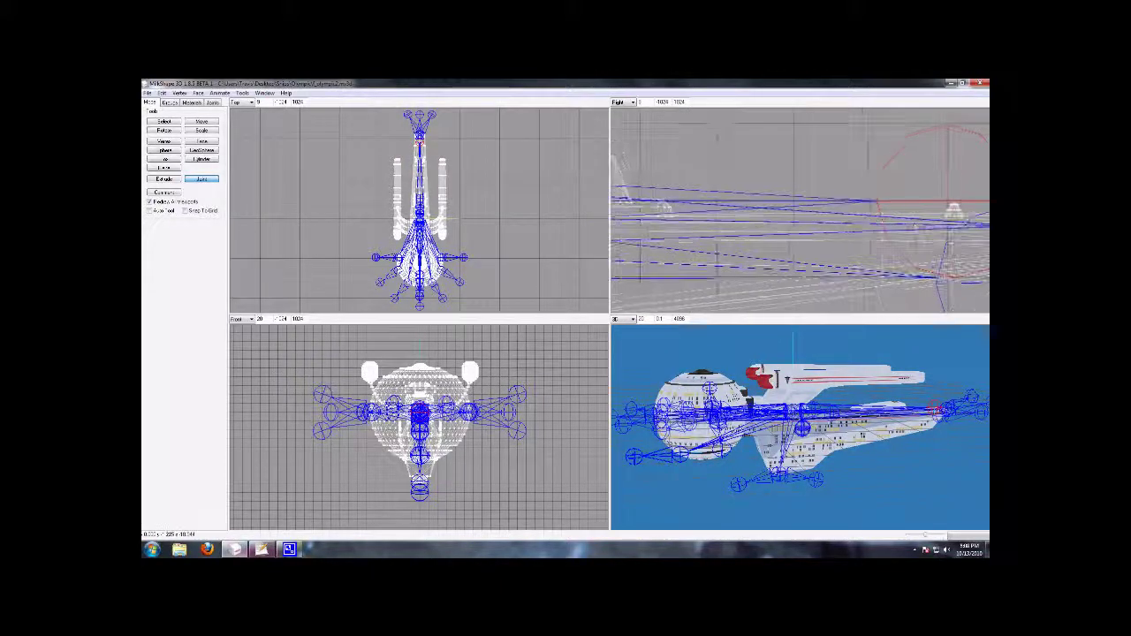
left_click_drag(914, 208, 697, 218, "ctrl")
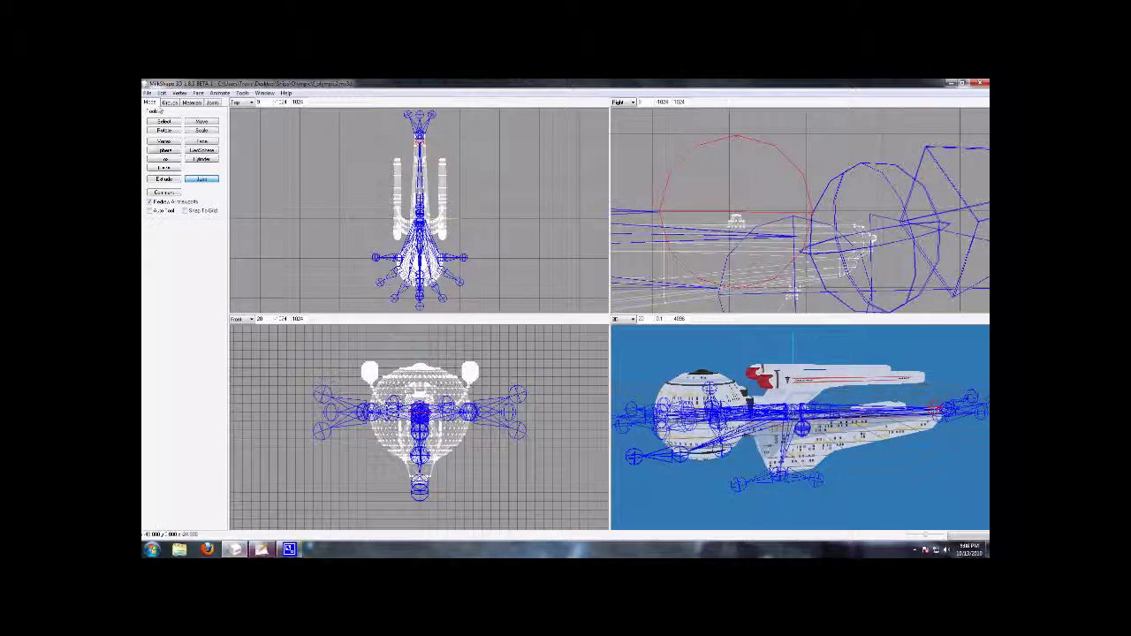
left_click(201, 121)
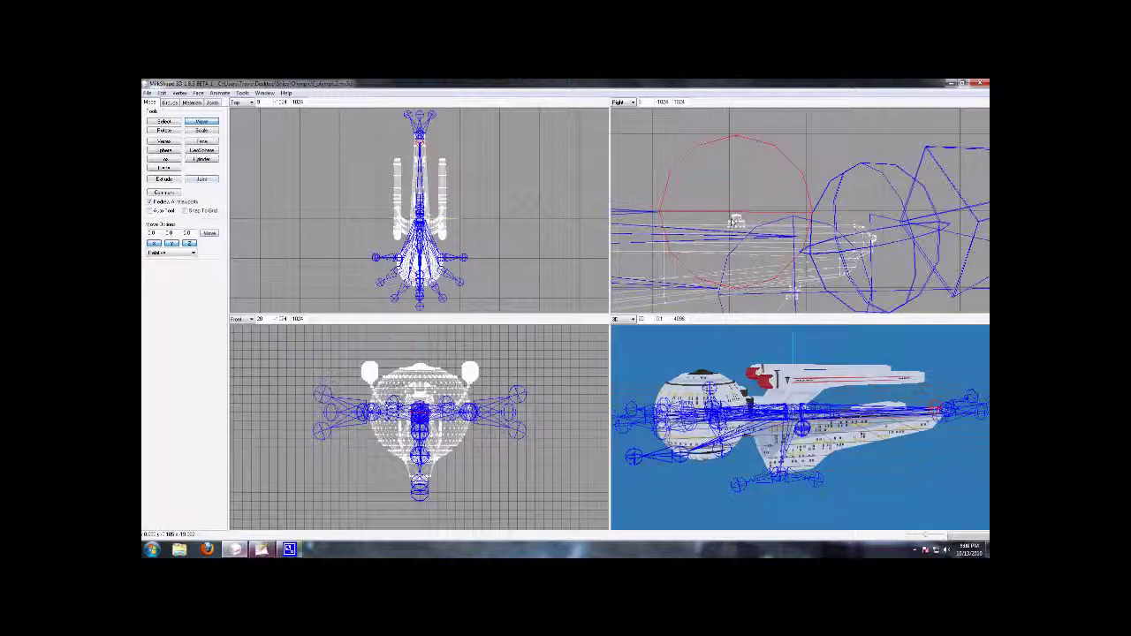
left_click_drag(735, 217, 735, 218)
scroll(735, 219, "up", 7)
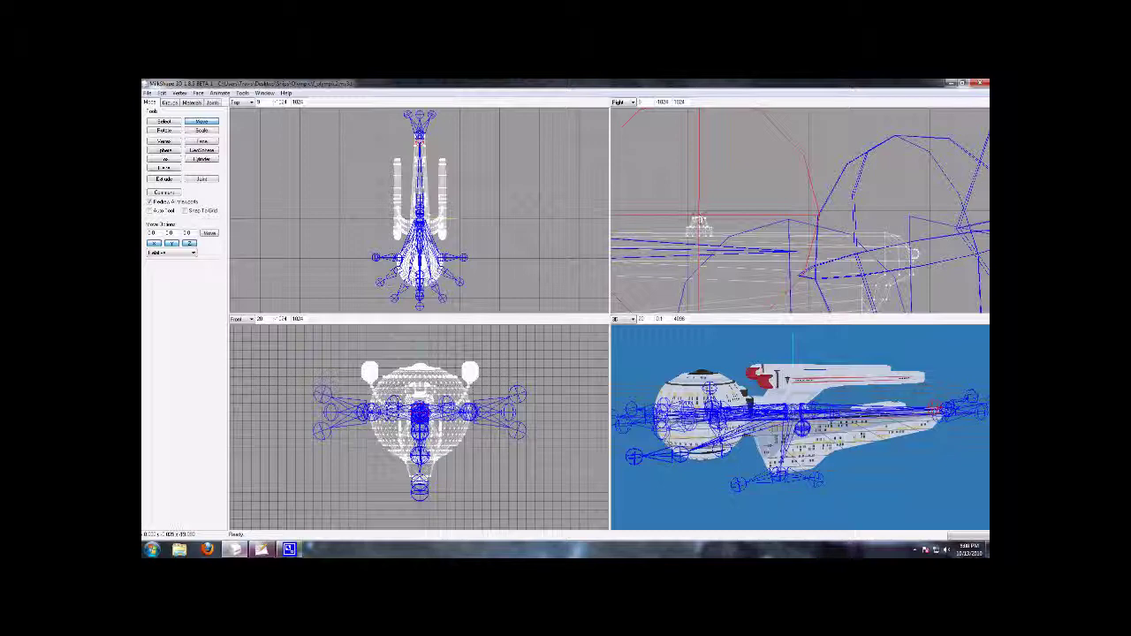
left_click_drag(704, 268, 872, 255, "ctrl")
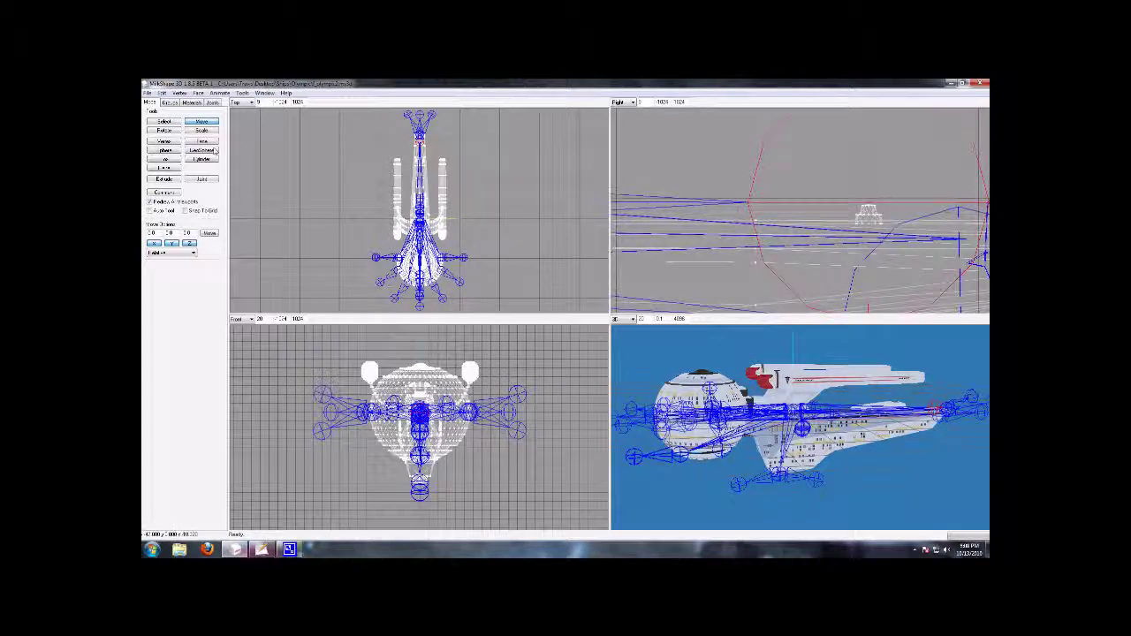
Rename the new stern light joint as s_redstrobe_01.
left_click(213, 103)
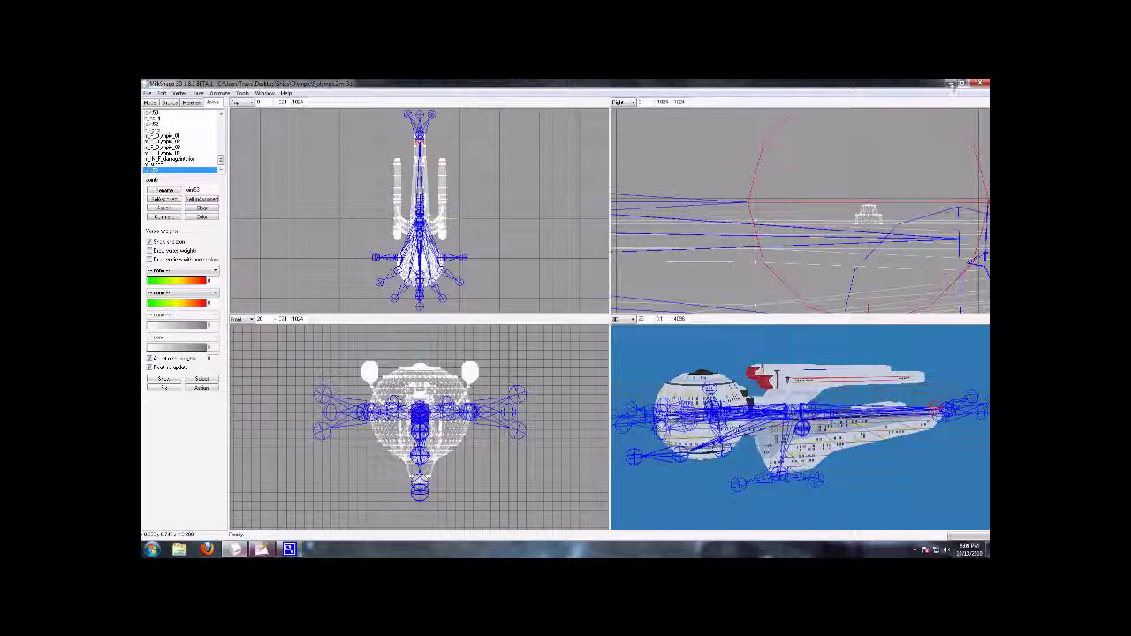
left_click(963, 84)
left_click(156, 329)
double_click(518, 137)
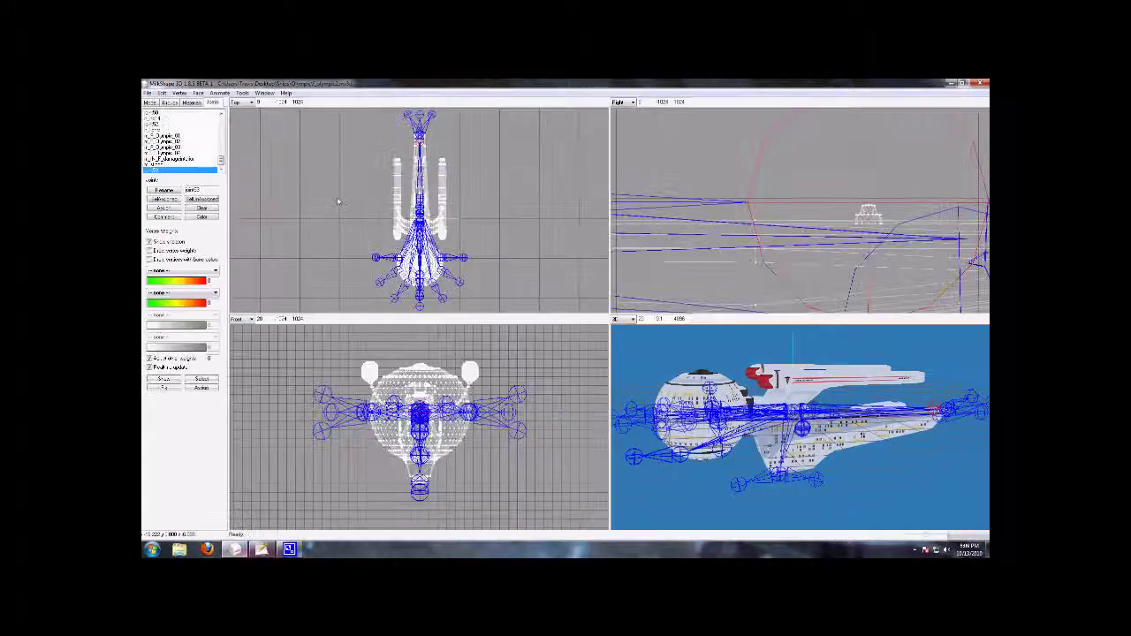
double_click(198, 190)
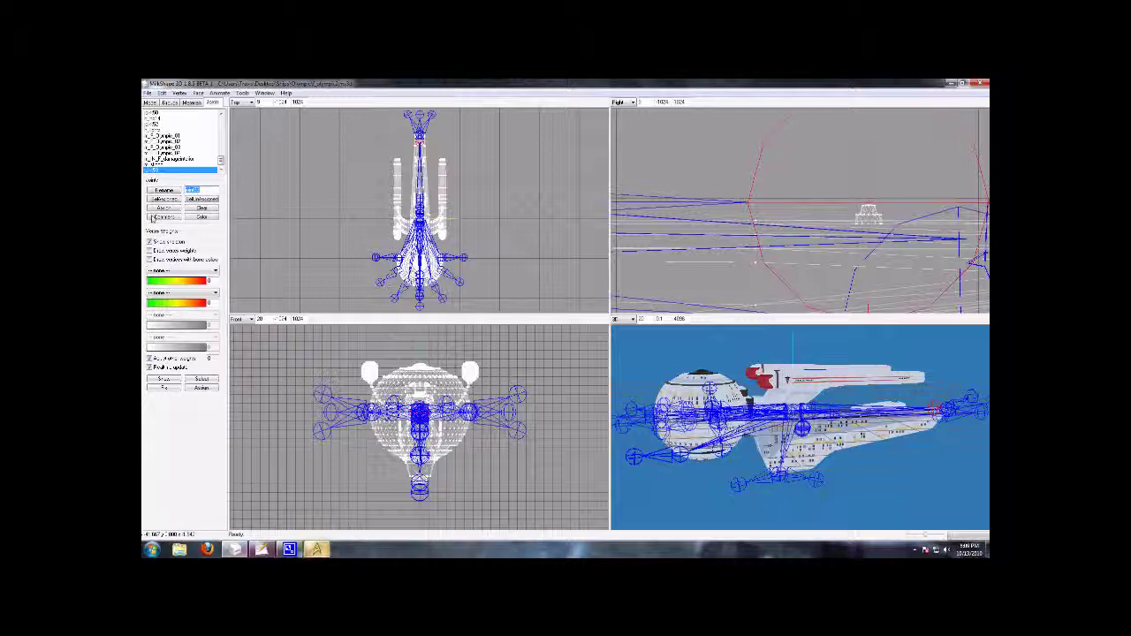
type("s_vehicle_01")
left_click(164, 190)
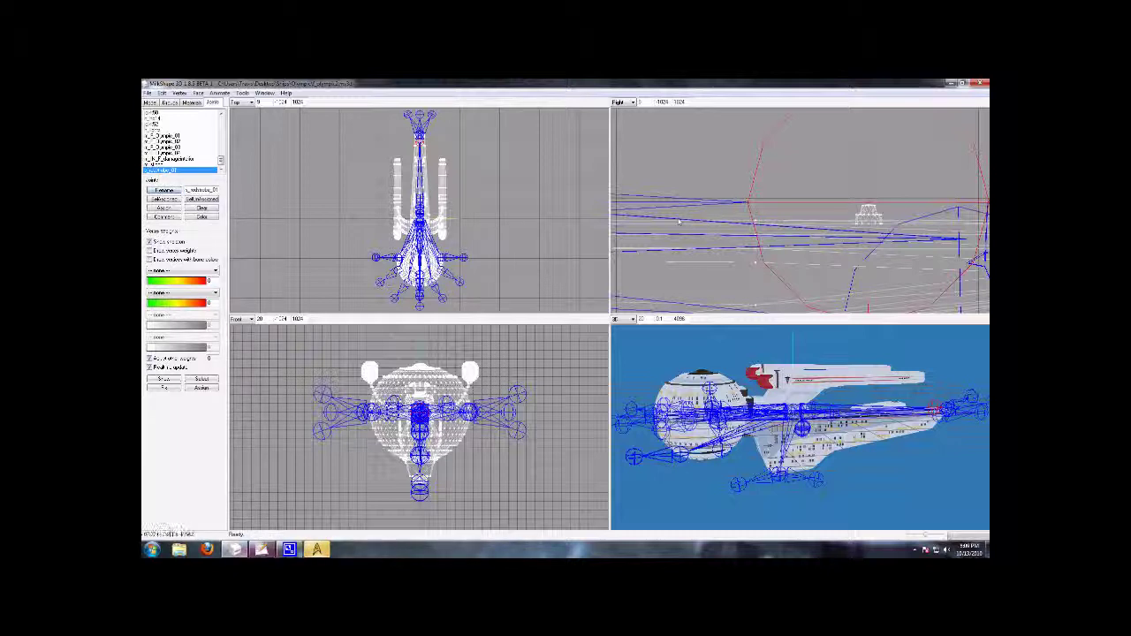
Inspect the red light on the ship's stern in the 3D view with the skeleton hidden, then show the skeleton again.
left_click_drag(917, 408, 826, 431)
scroll(822, 432, "up", 6)
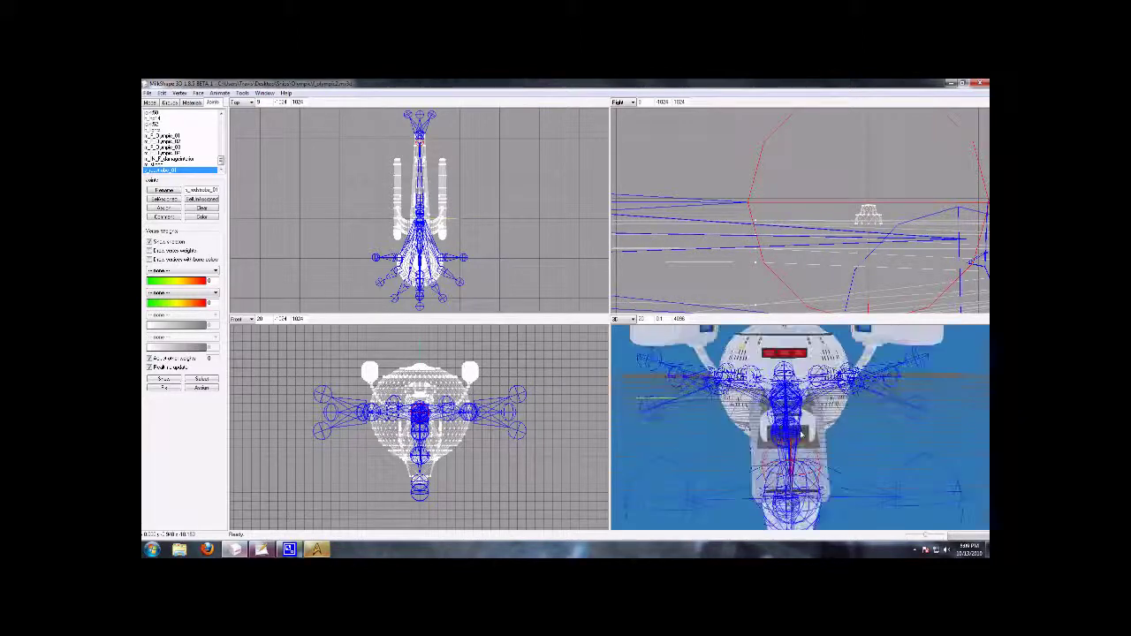
scroll(783, 473, "down", 6)
mouse_move(783, 469)
left_mouse_down()
mouse_move(800, 481)
mouse_move(791, 475)
mouse_move(799, 459)
left_mouse_up()
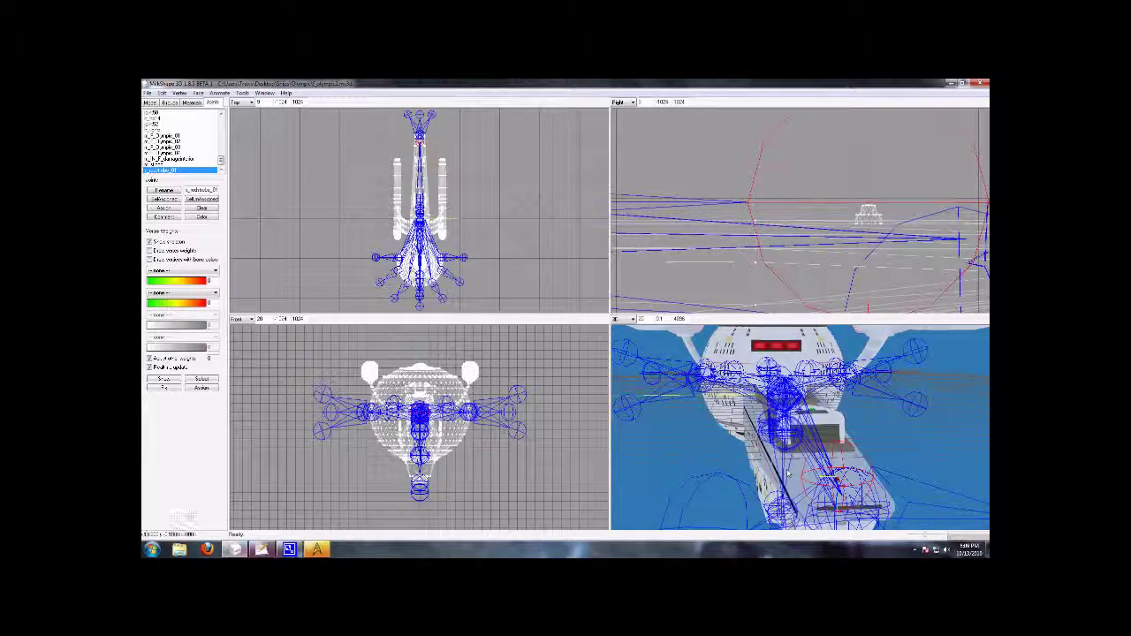
left_click(149, 241)
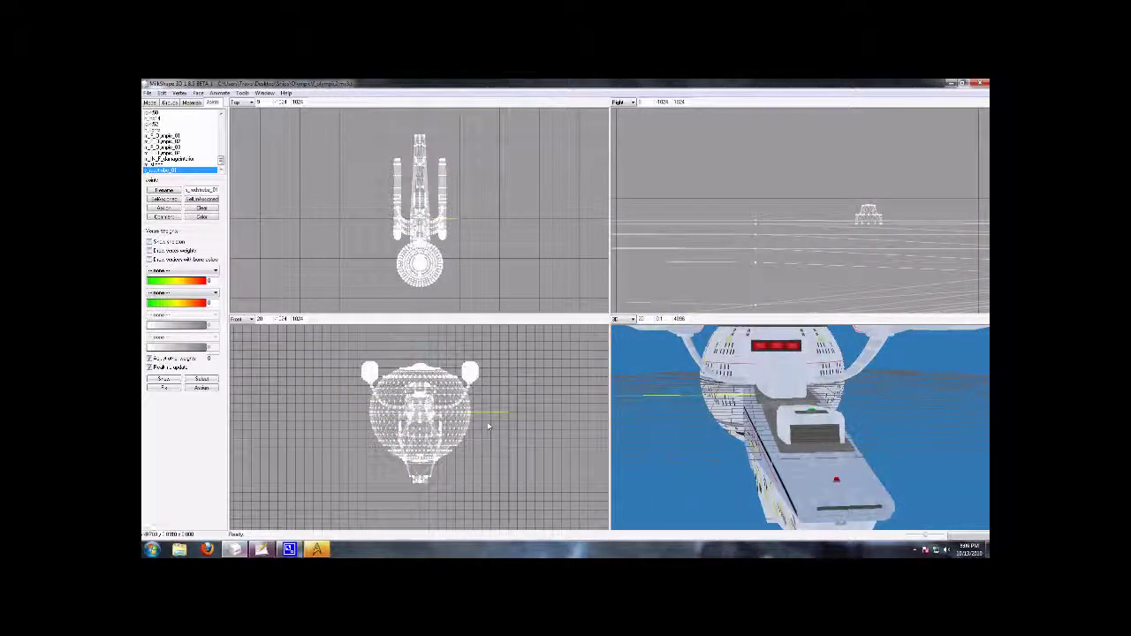
left_click_drag(795, 415, 755, 443)
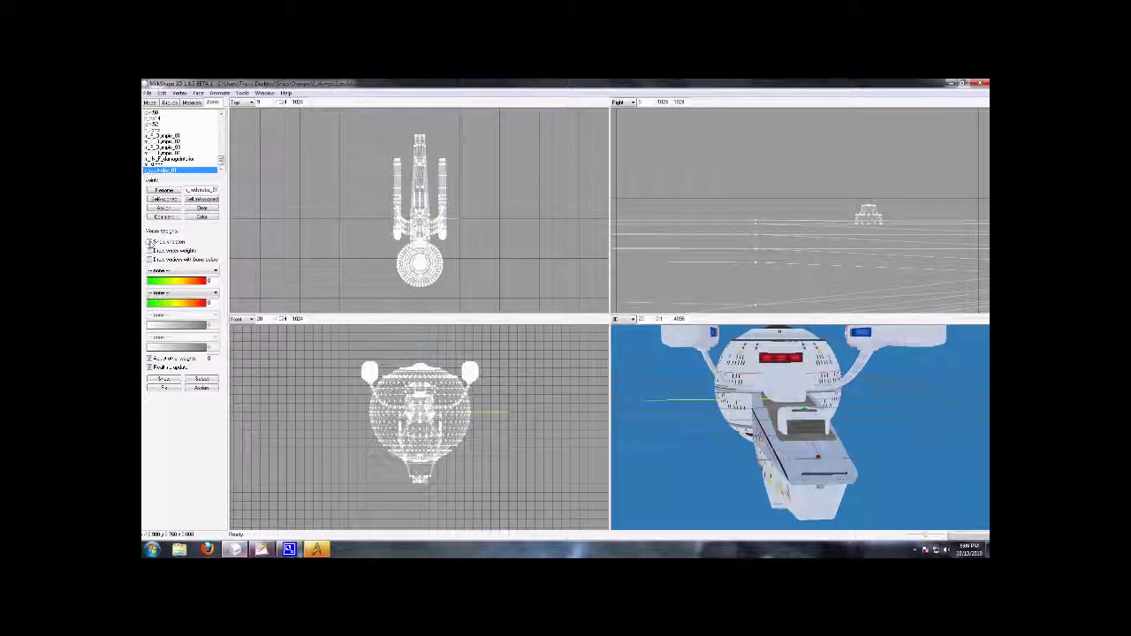
left_click(150, 242)
left_click_drag(671, 415, 693, 423)
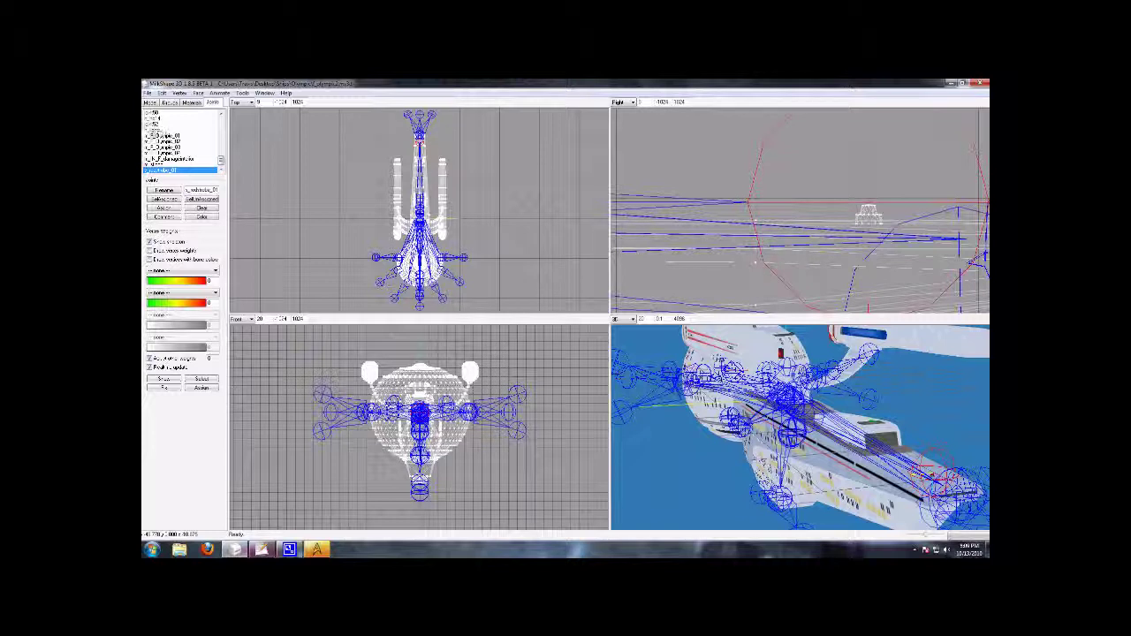
Add a second child joint under h_lights at the top of the small dome on the rear hull's upper side.
left_click(151, 103)
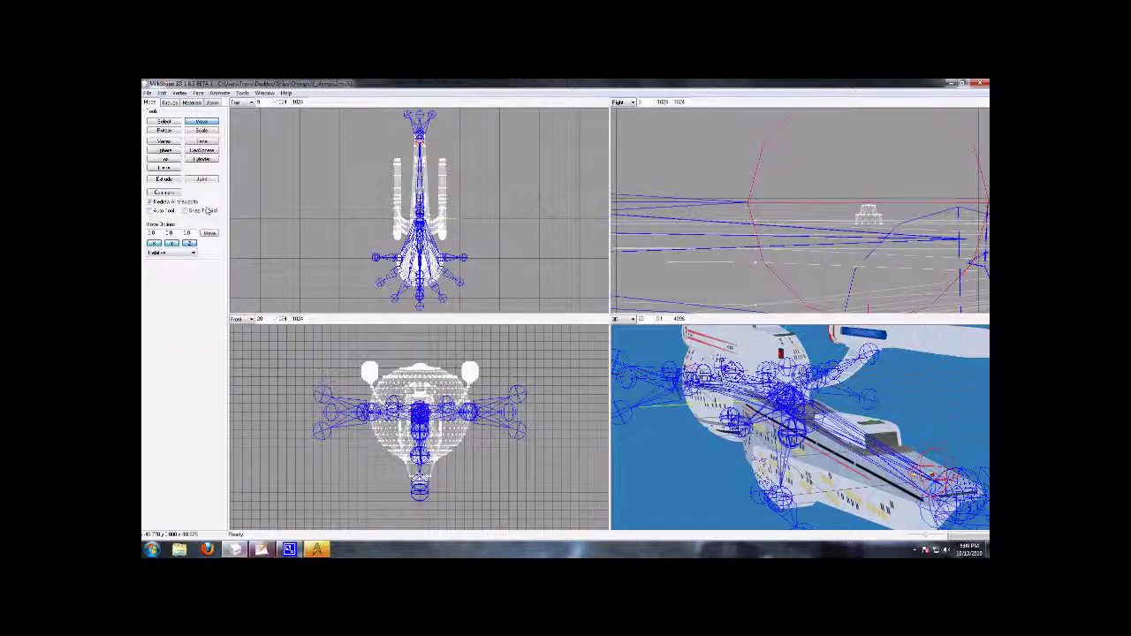
left_click(212, 102)
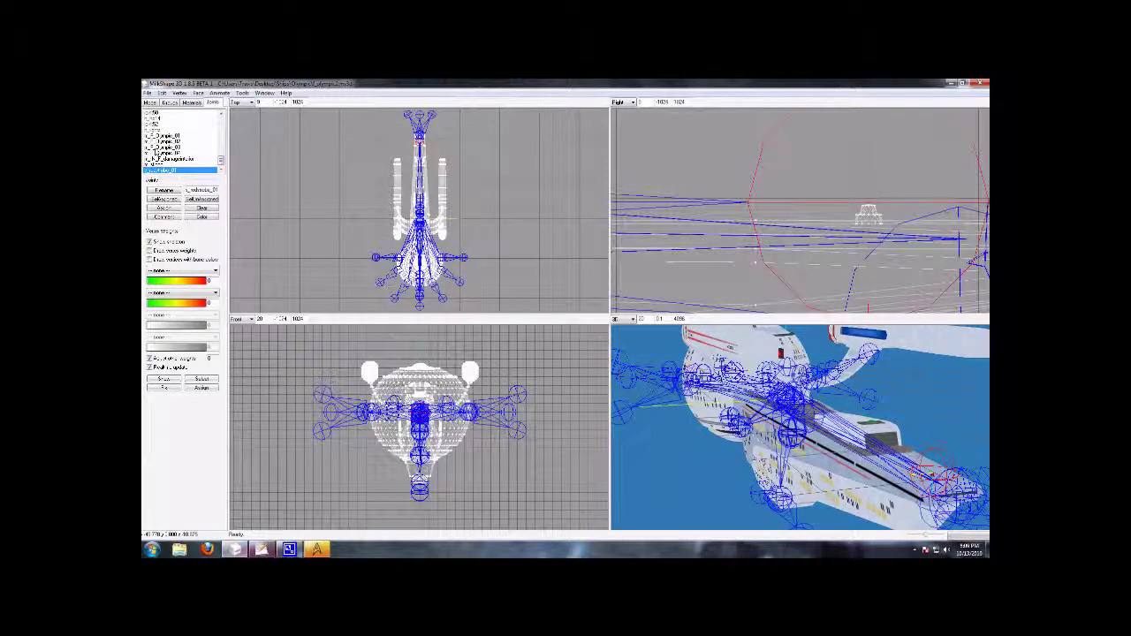
left_click(167, 130)
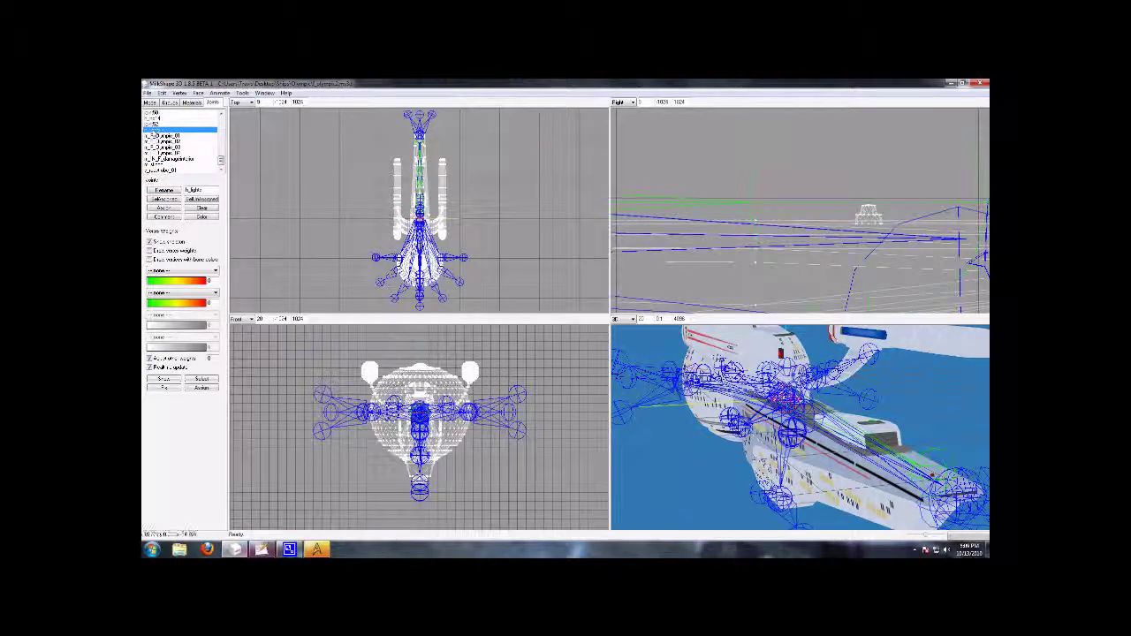
left_click_drag(728, 388, 855, 450)
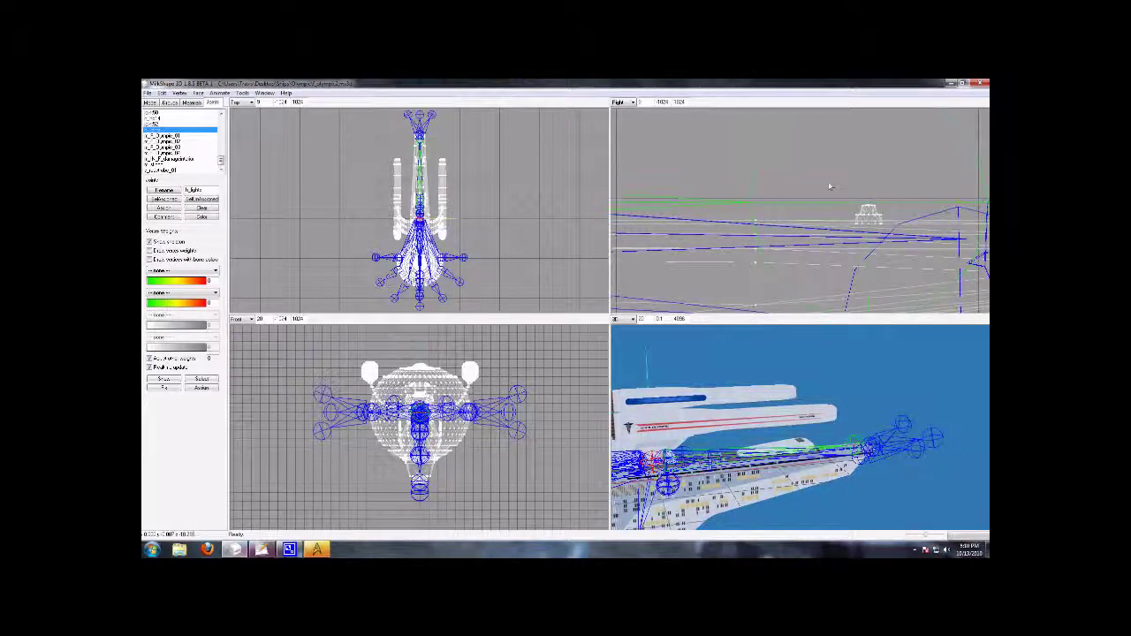
left_click_drag(740, 447, 896, 384, "ctrl")
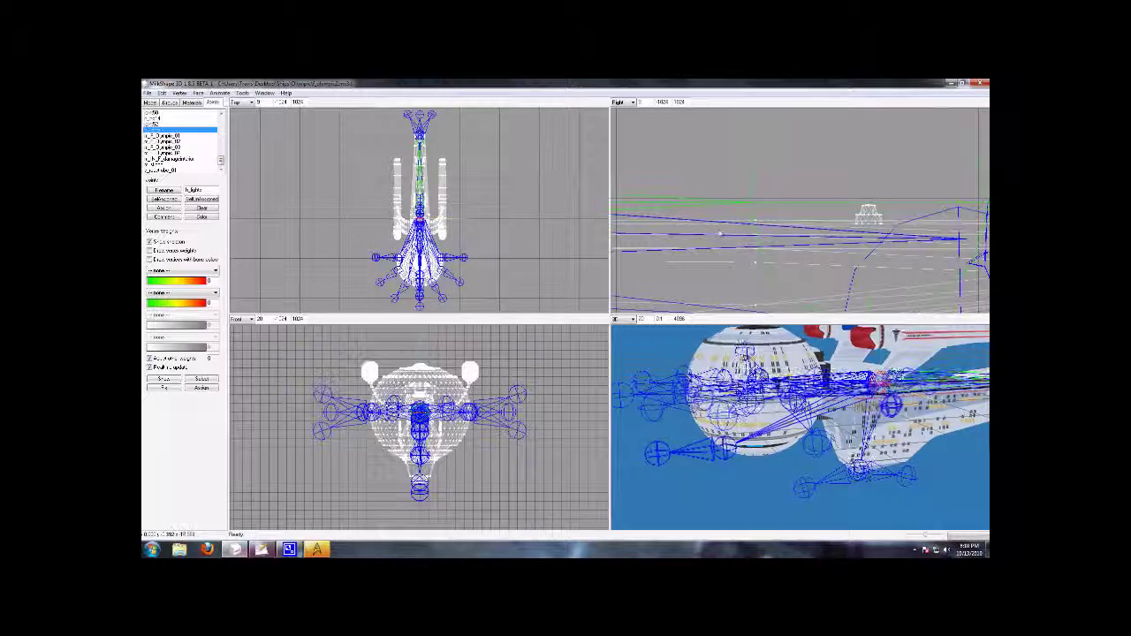
left_click_drag(753, 221, 817, 246, "ctrl")
left_click_drag(689, 231, 742, 177, "ctrl")
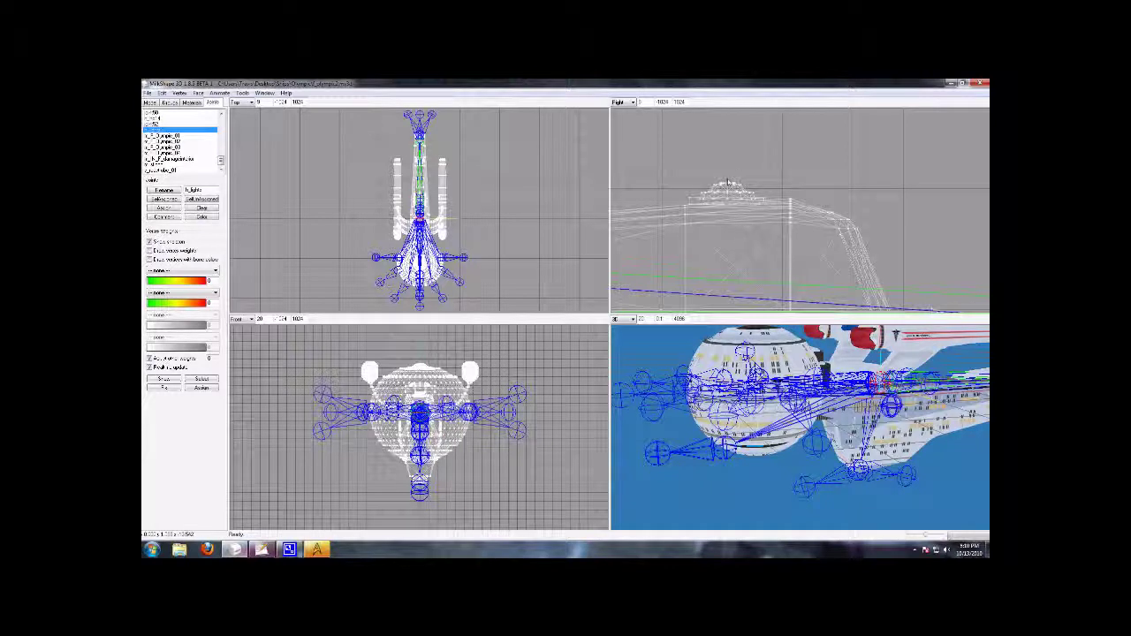
left_click(726, 184)
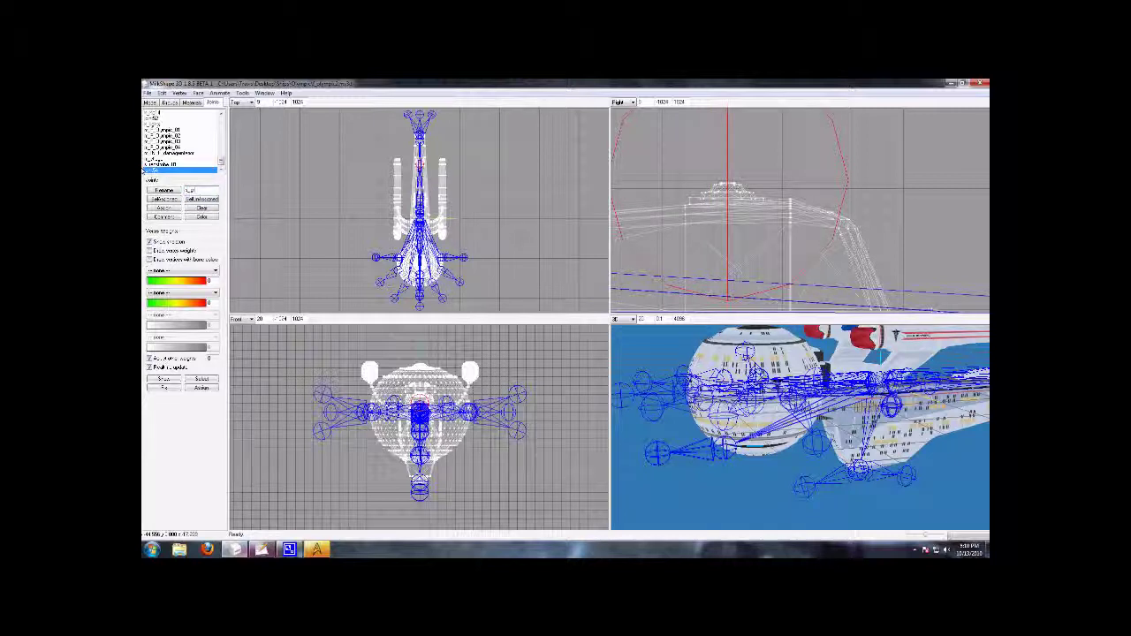
Rename the dome light joint as s_greenstrobe_01.
type("_02")
type("1")
left_click(168, 191)
Add another child joint under h_lights at the small light on the underside of the rear hull.
left_click(158, 124)
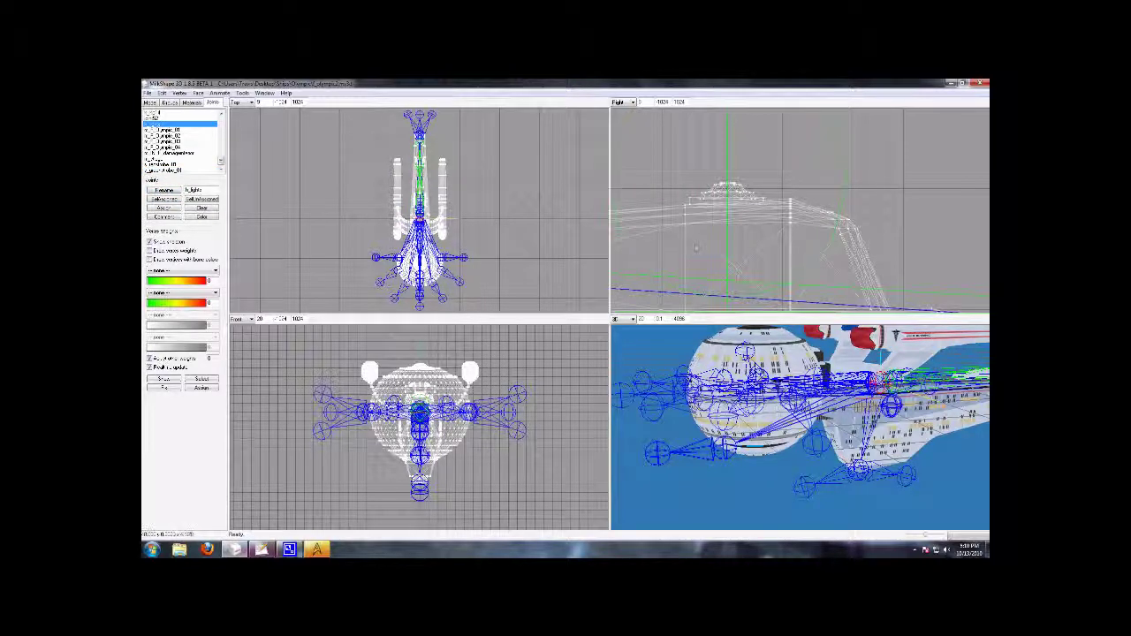
left_click_drag(705, 242, 872, 160, "ctrl")
left_click_drag(704, 256, 744, 190, "ctrl")
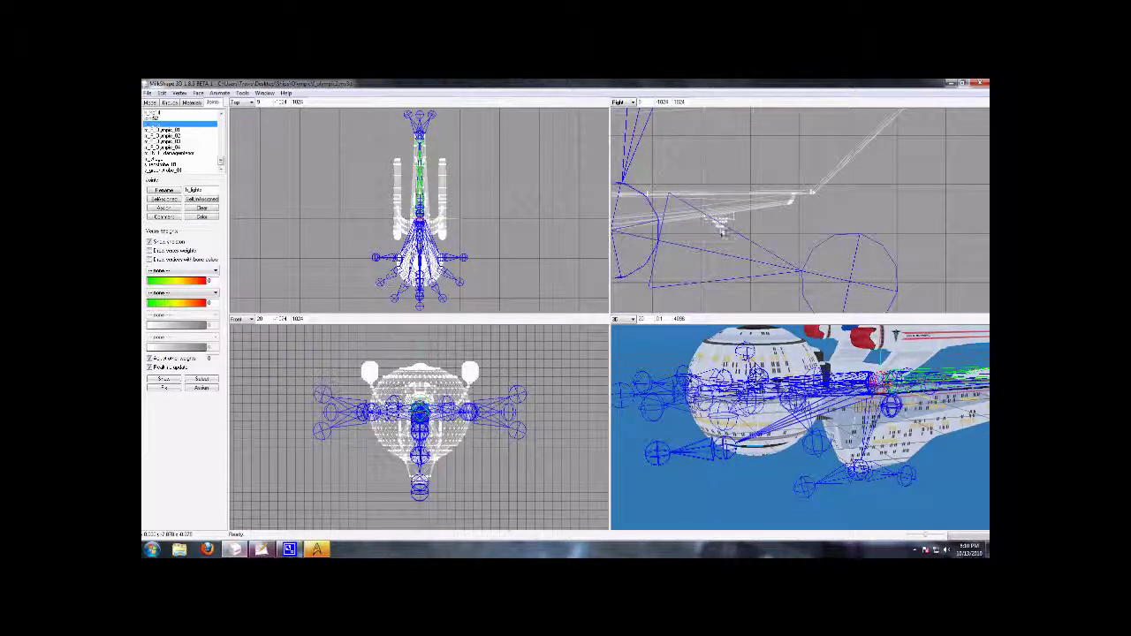
scroll(717, 222, "up", 15)
scroll(715, 219, "down", 3)
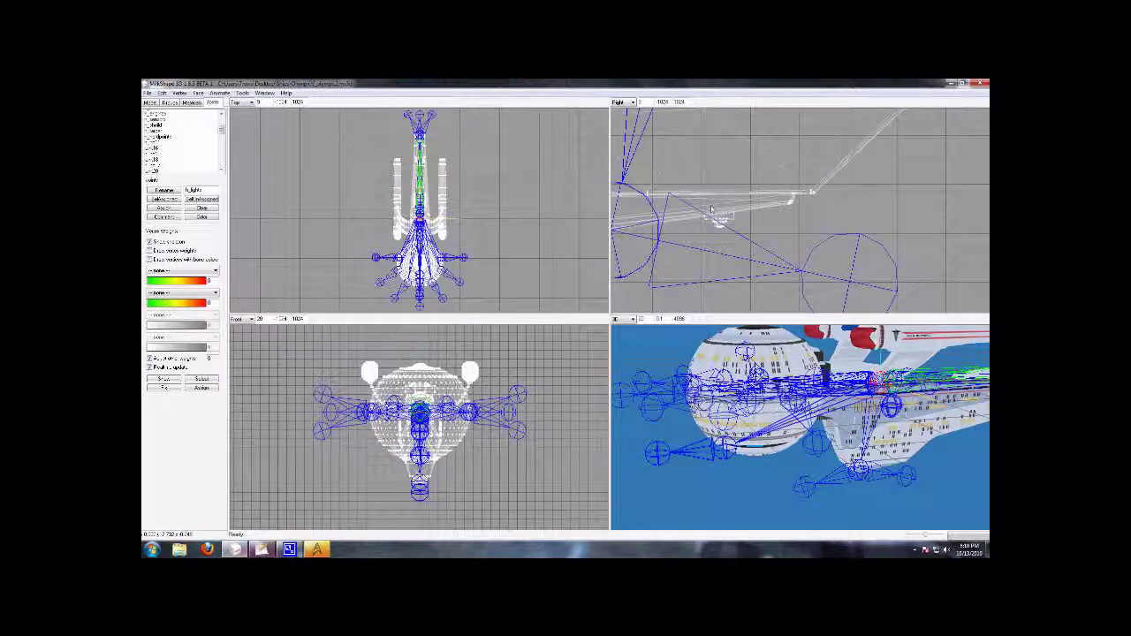
scroll(711, 210, "down", 12)
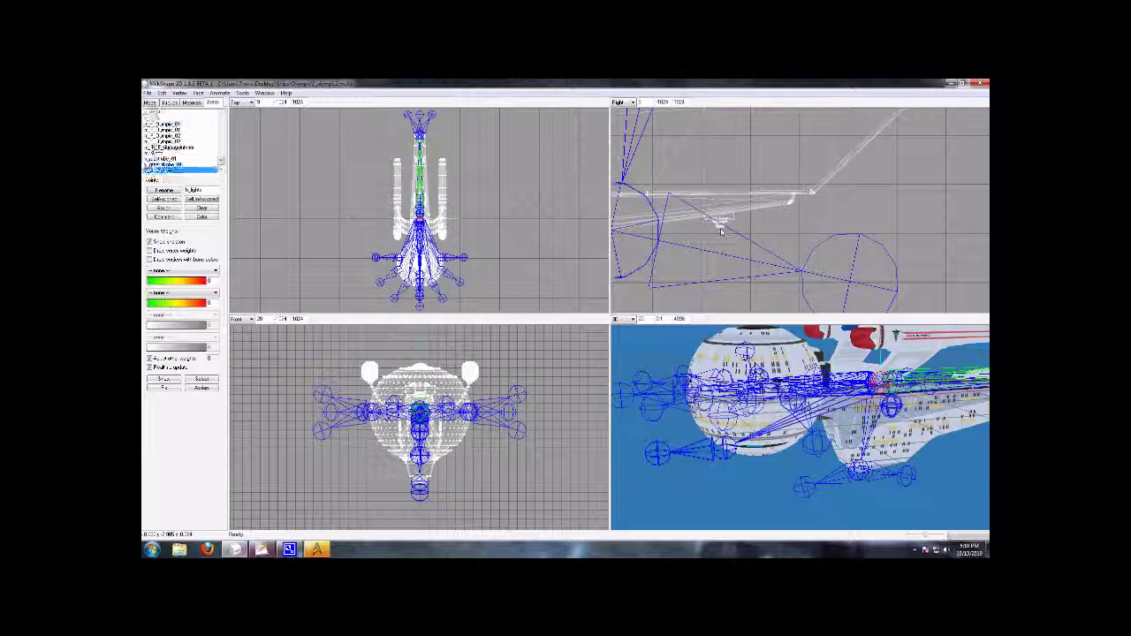
left_click(720, 230)
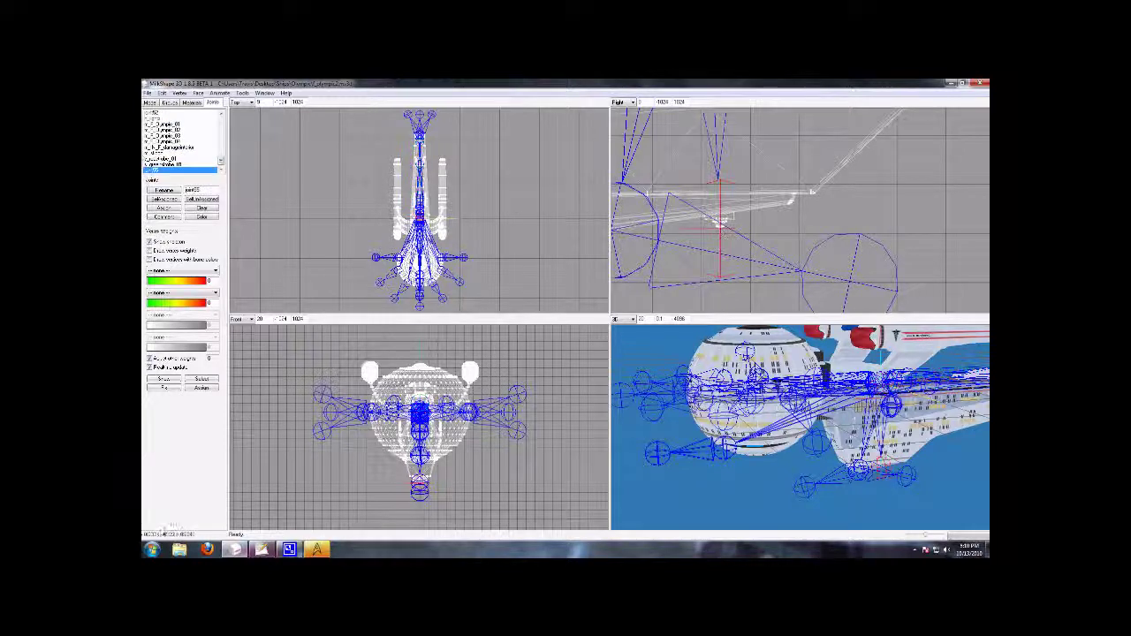
Rename the joint at the small light on the rear hull's underside as s_redstrobe_02.
double_click(202, 189)
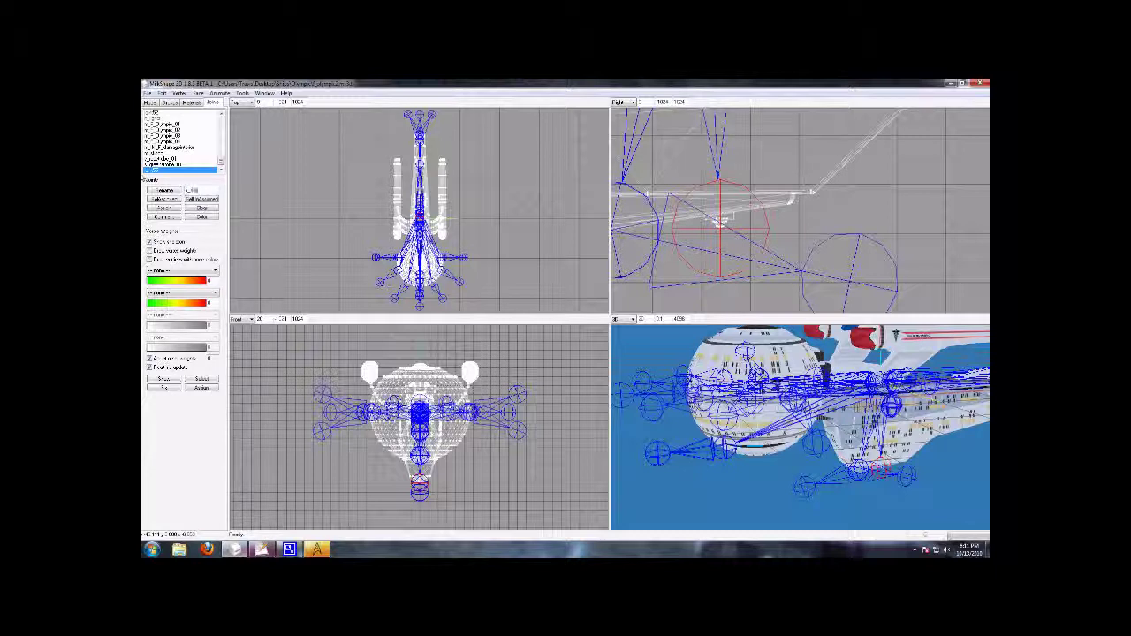
type("03")
left_click(164, 190)
Add another child joint under h_lights at the top of the dome crowning the spherical front hull.
left_click_drag(777, 450, 820, 405)
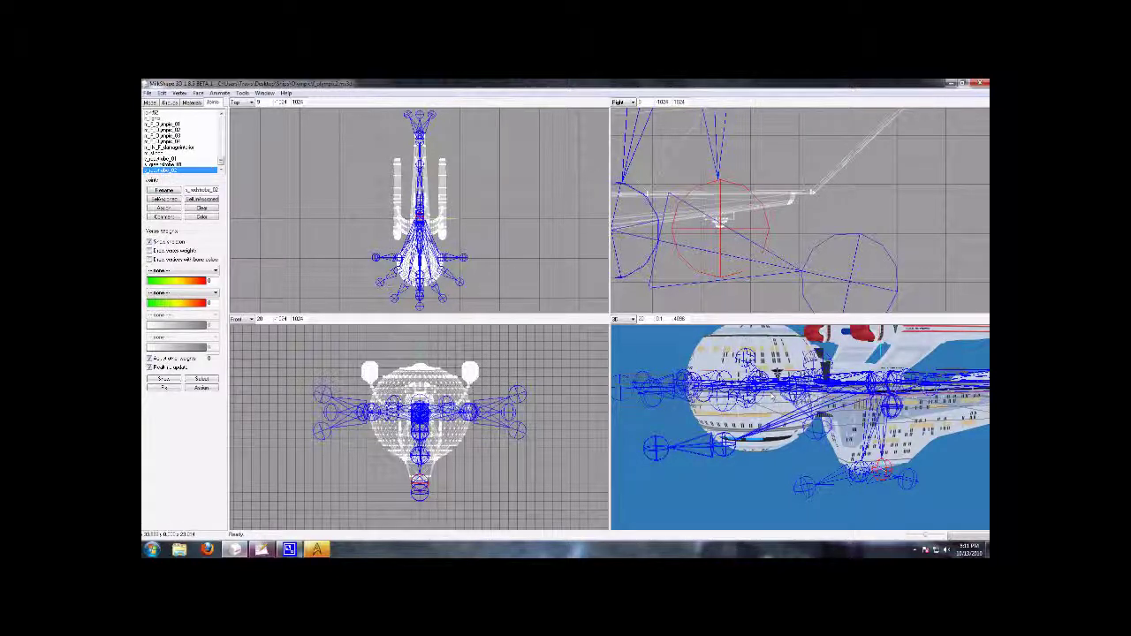
left_click_drag(768, 402, 836, 337)
left_click_drag(766, 230, 944, 264, "ctrl")
scroll(892, 221, "down", 10)
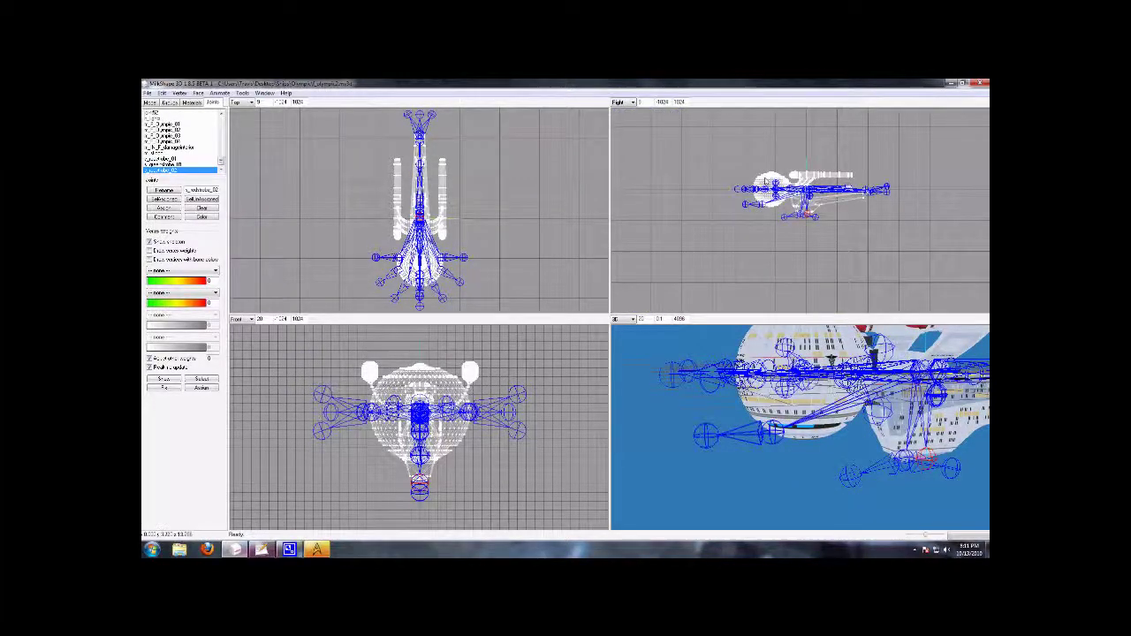
scroll(815, 248, "up", 10)
left_click_drag(815, 247, 785, 123, "ctrl")
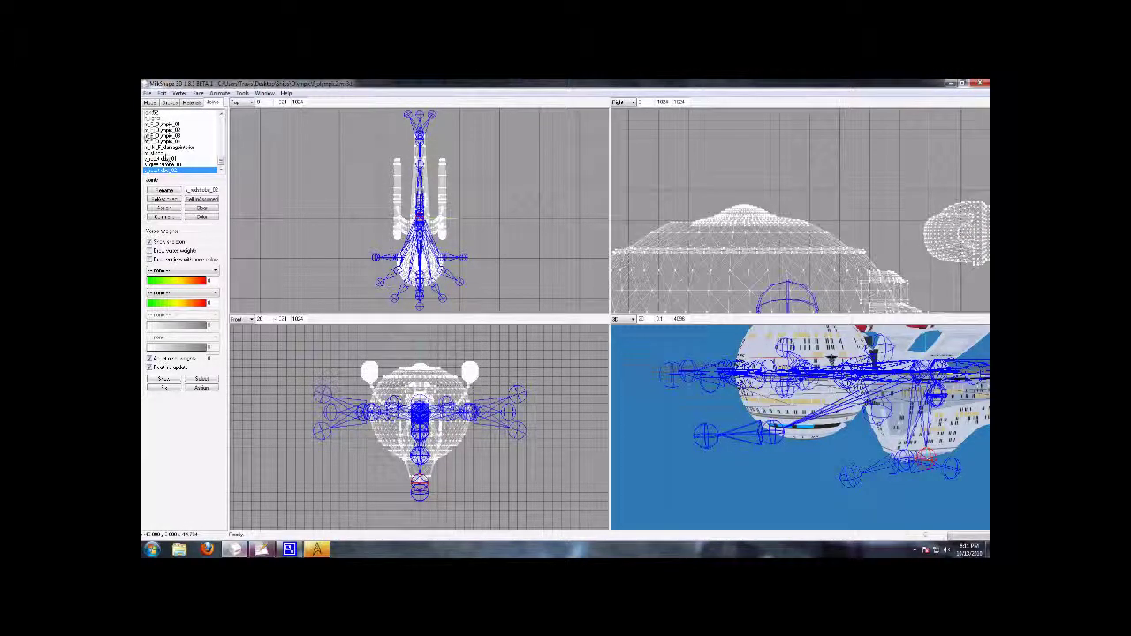
left_click(158, 117)
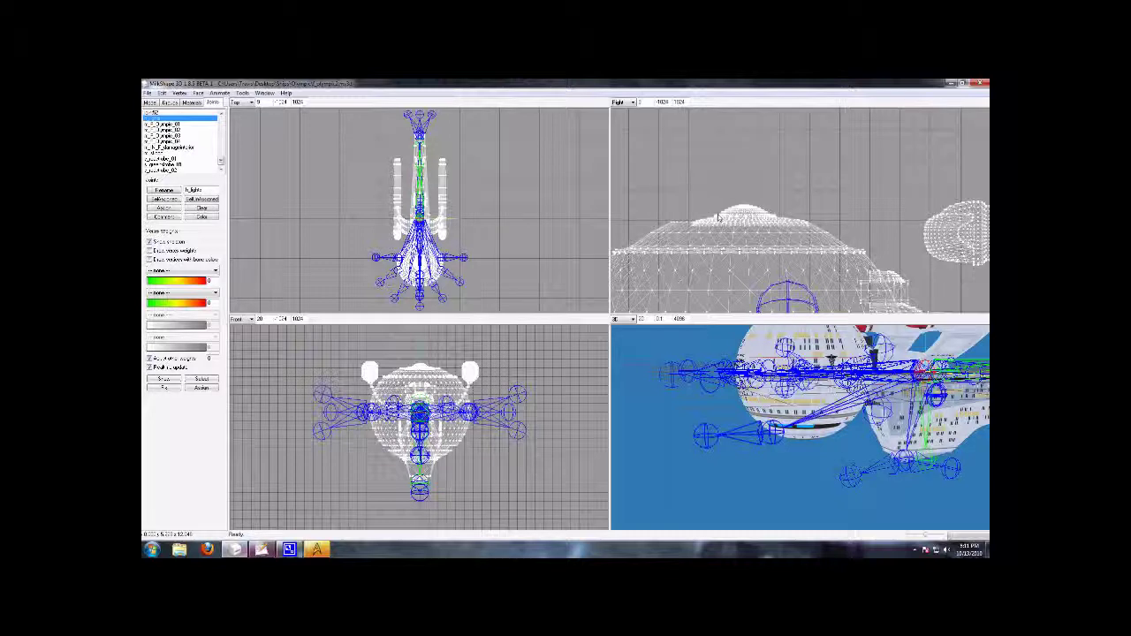
left_click(744, 194)
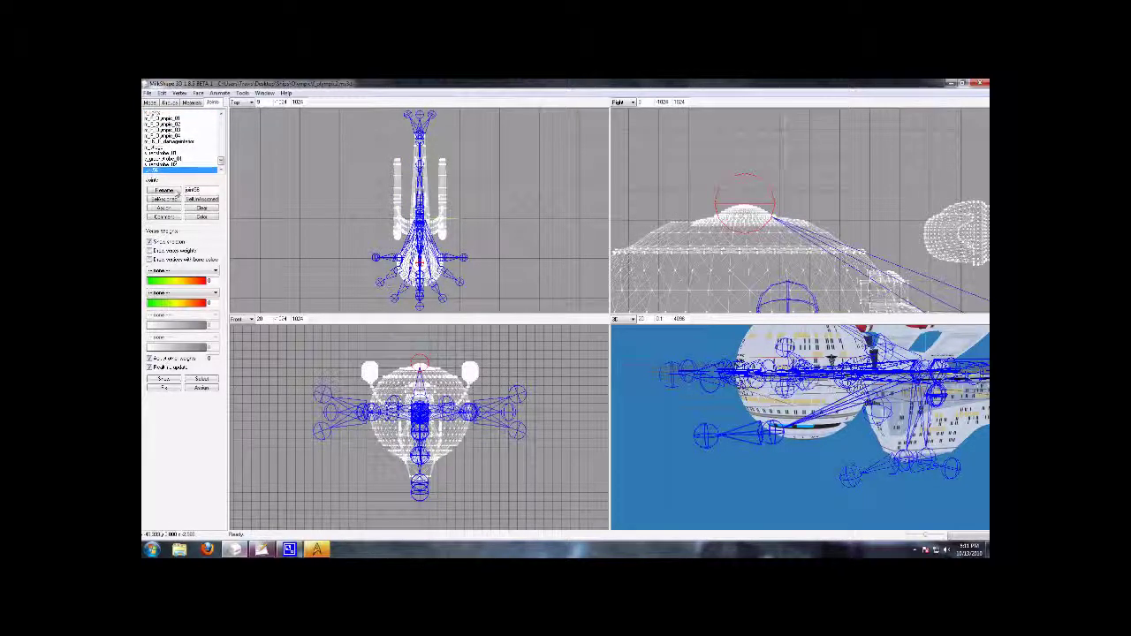
Rename the front hull's dome joint as s_whiteconst_01.
left_click_drag(201, 191, 145, 196)
type("s_01")
left_click(162, 191)
Move the s_whiteconst_01 joint slightly down so its centre sits on the dome's peak, then return to the Select tool.
scroll(778, 224, "up", 4)
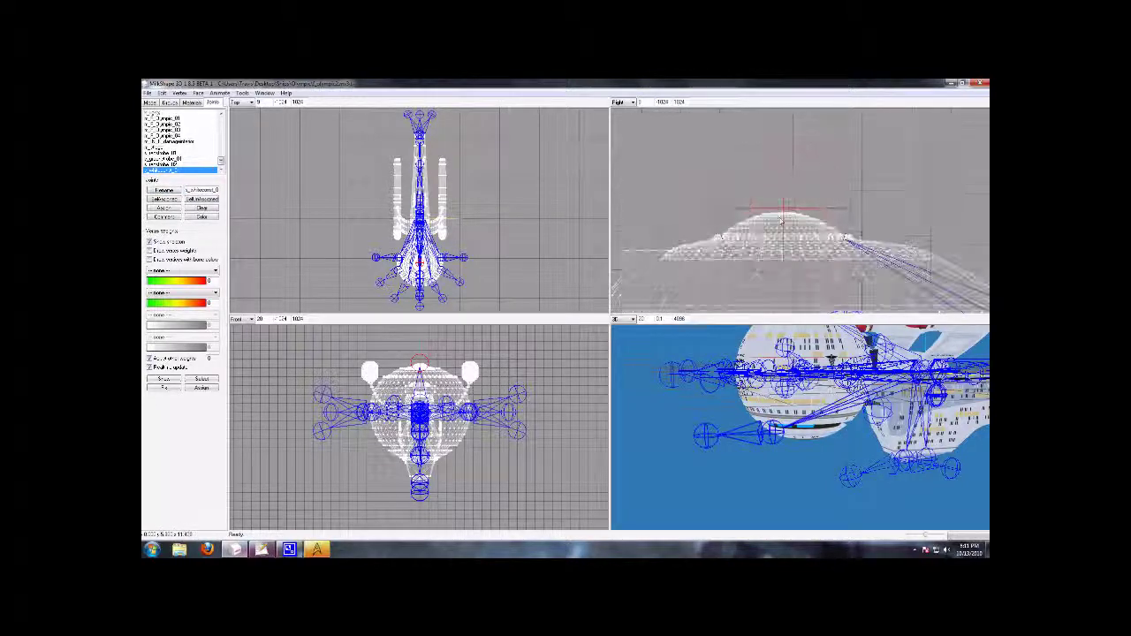
scroll(778, 223, "up", 4)
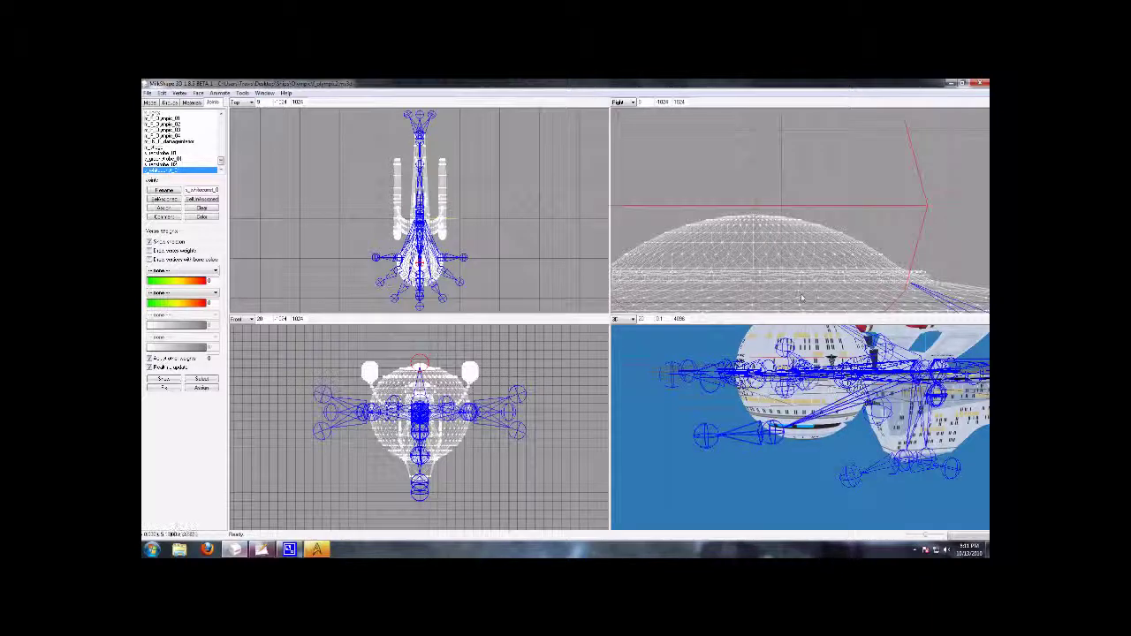
left_click(150, 102)
left_click(202, 121)
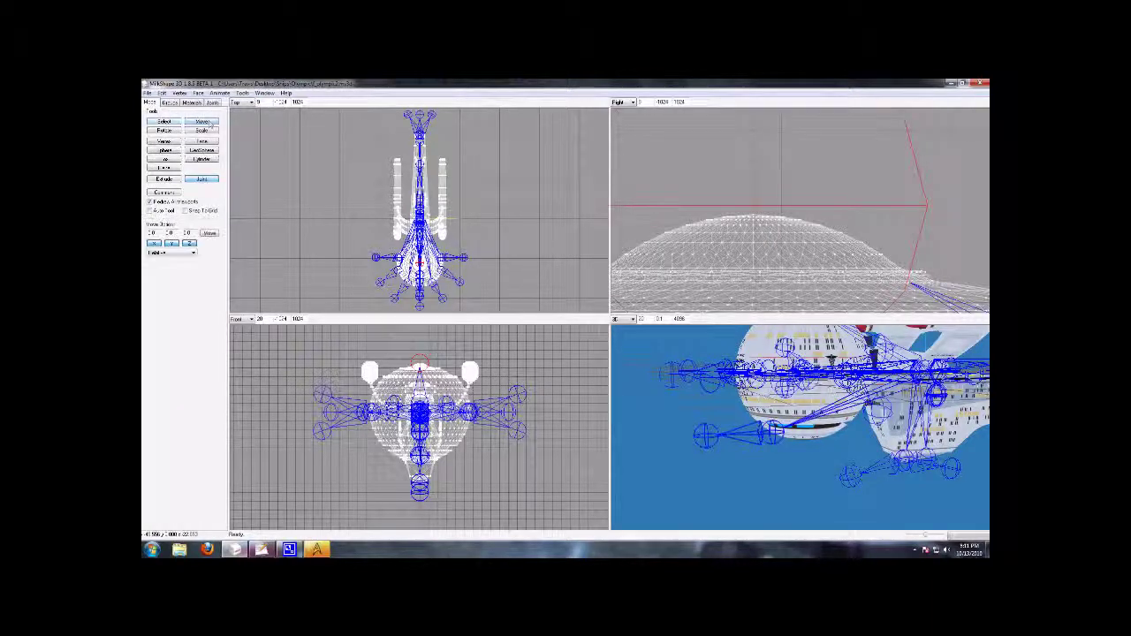
left_click_drag(757, 211, 756, 219)
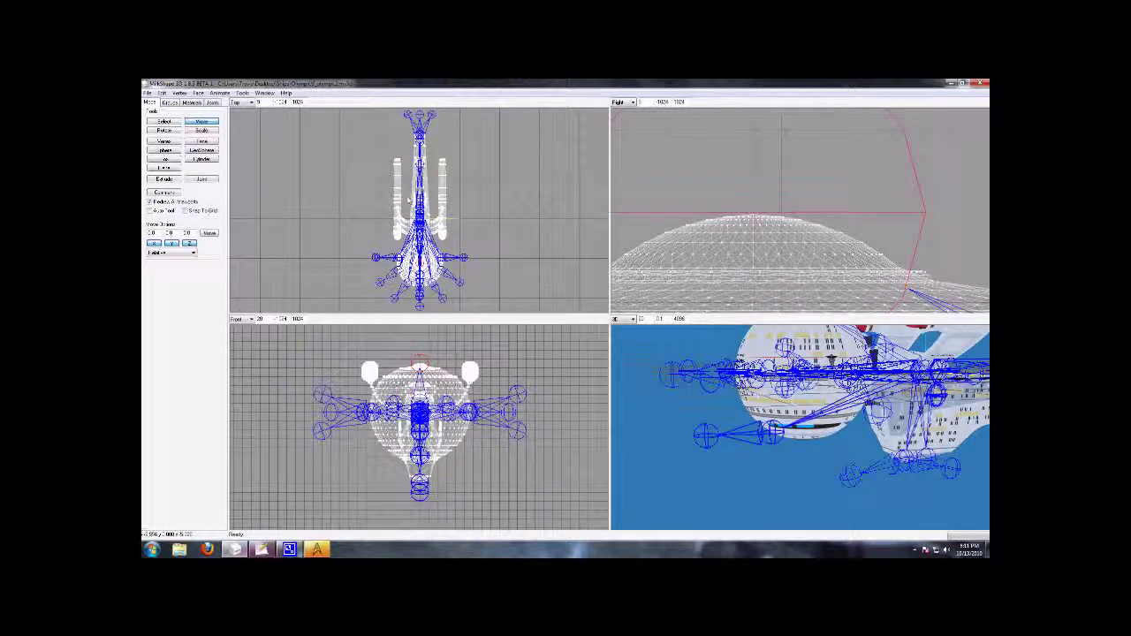
left_click(165, 121)
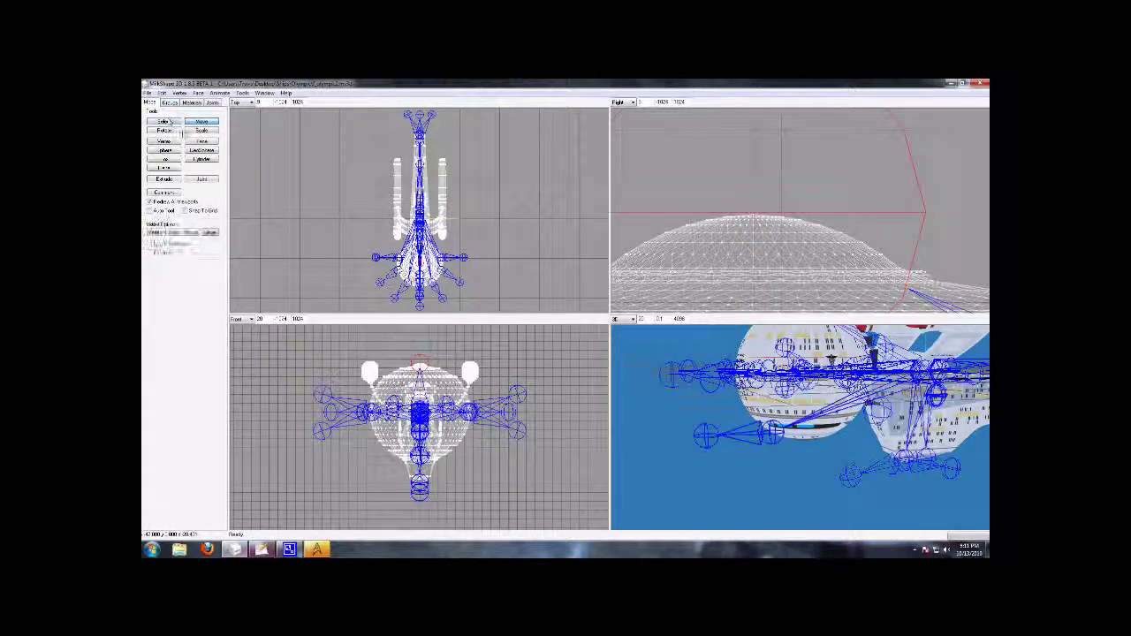
Review the strobe and white light joints one by one in the joint list.
left_click(212, 103)
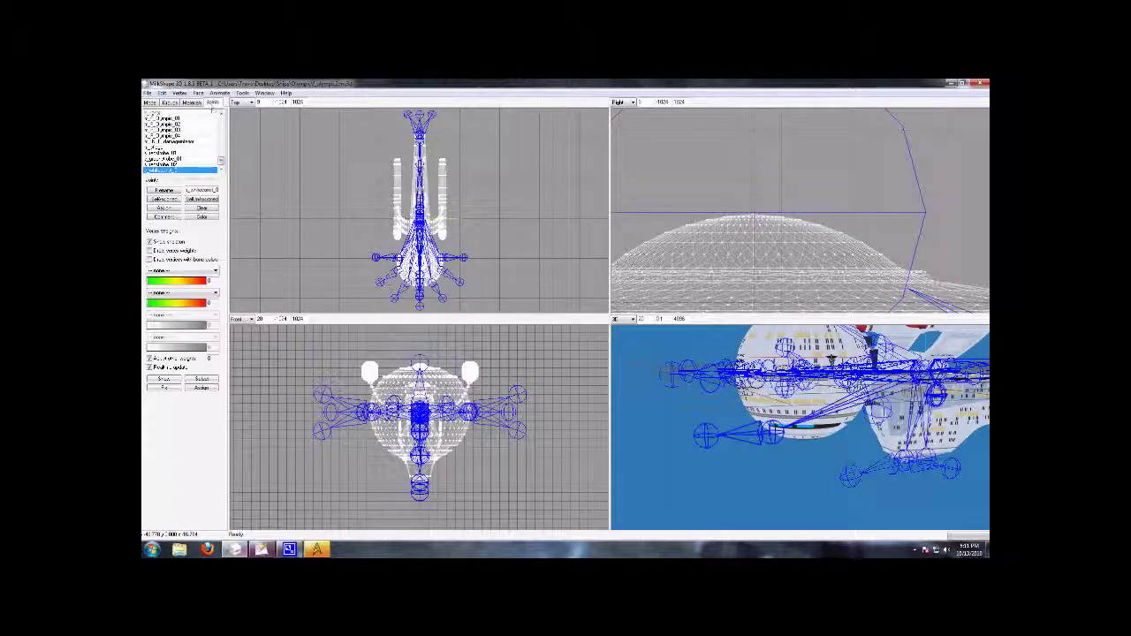
left_click(150, 103)
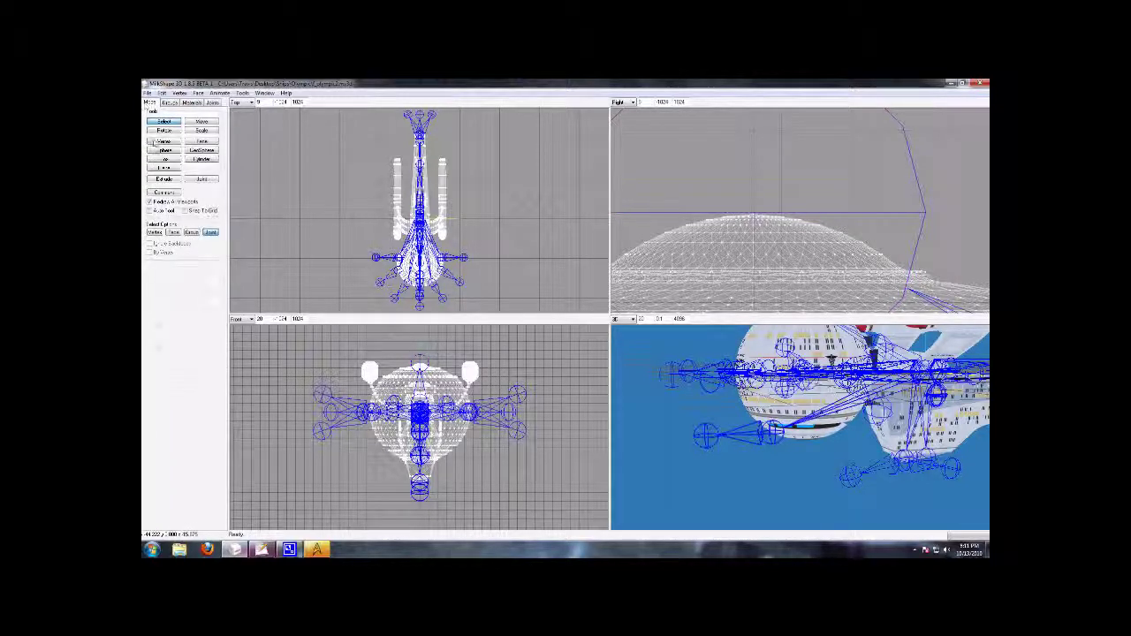
left_click(212, 103)
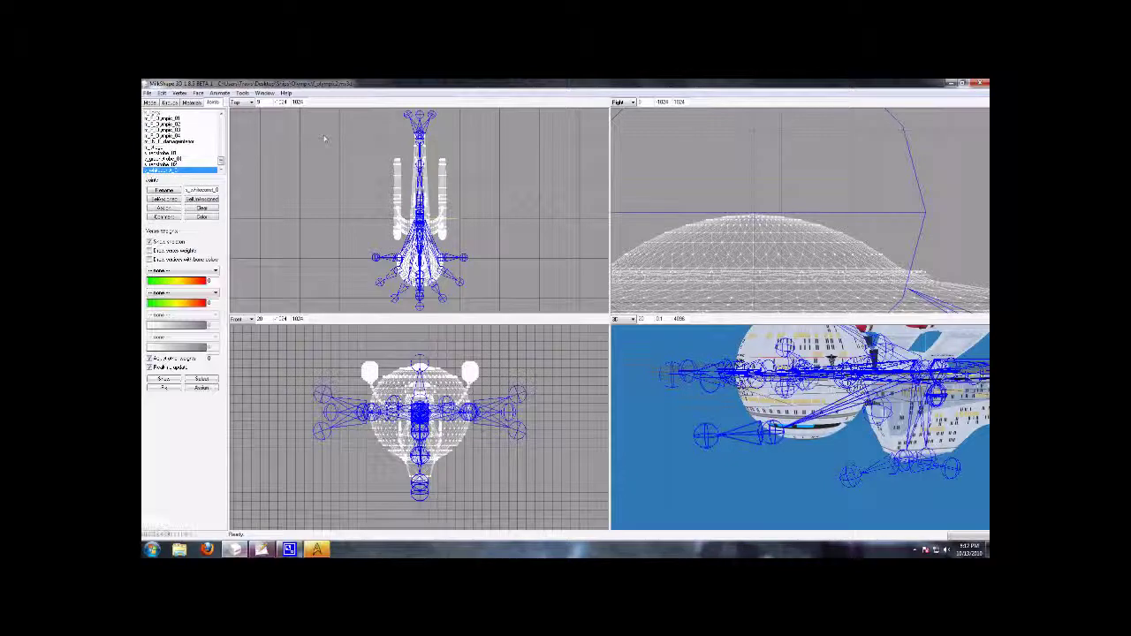
left_click_drag(875, 520, 778, 411)
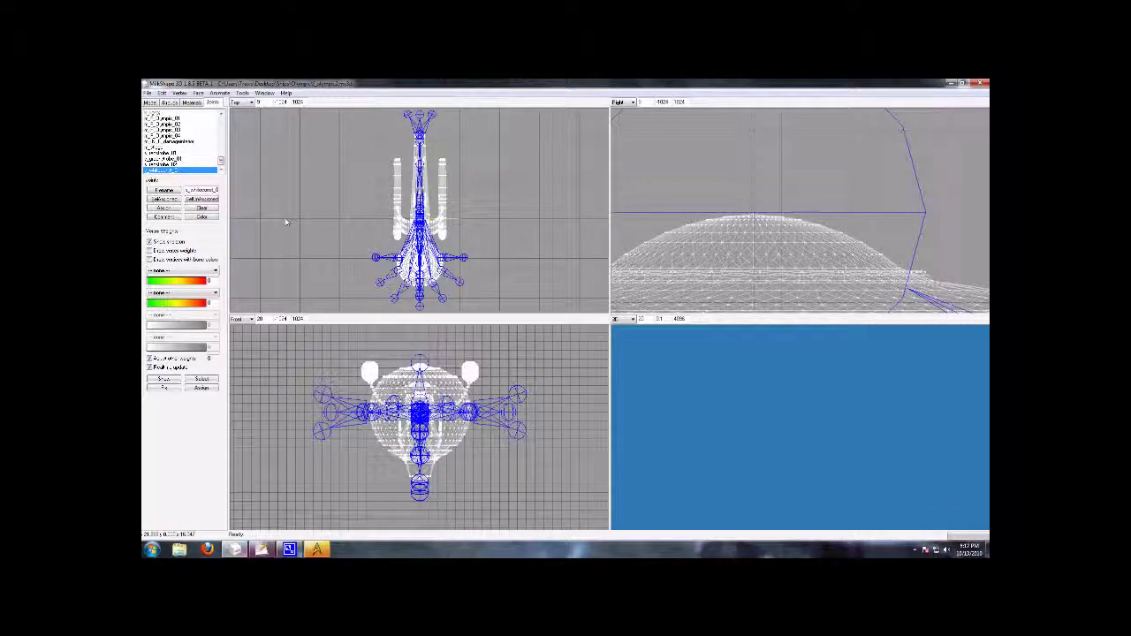
left_click(159, 154)
left_click(161, 165)
left_click(160, 159)
left_click(161, 170)
Switch to Legacy Mod Development Tools, examine the light sprite types in its Joints Tool, and close the program.
left_click(320, 548)
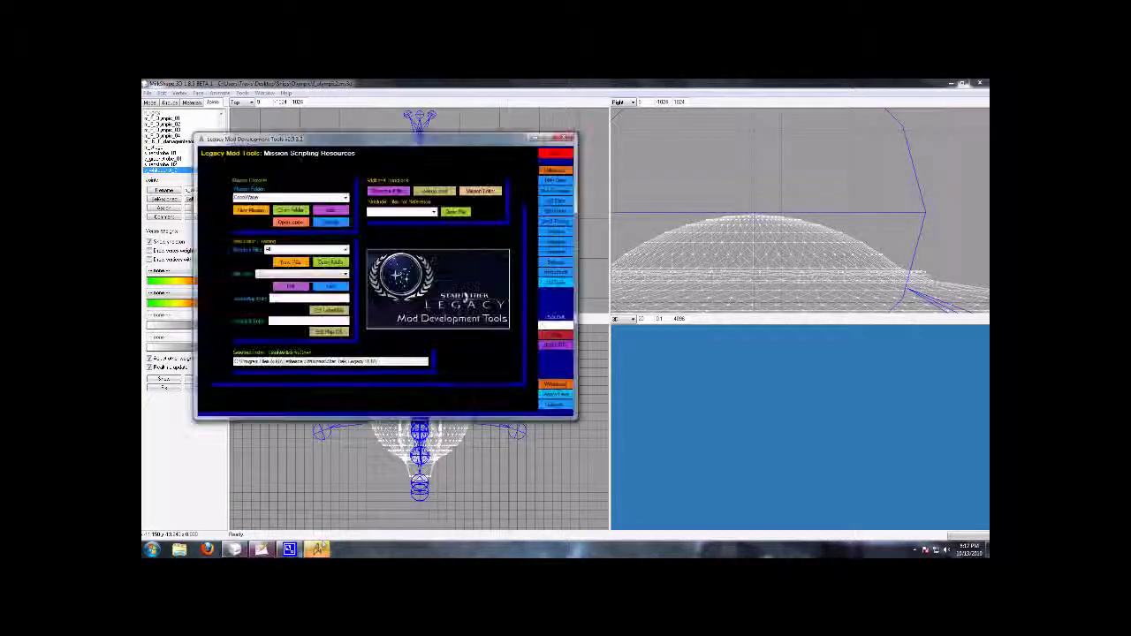
left_click(555, 242)
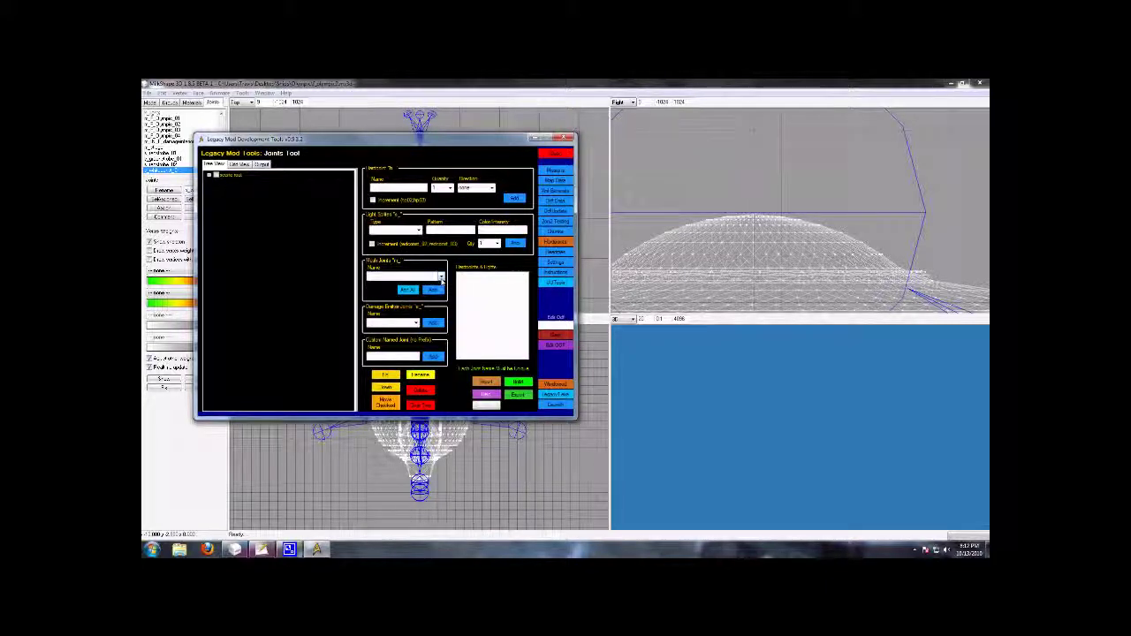
left_click(417, 231)
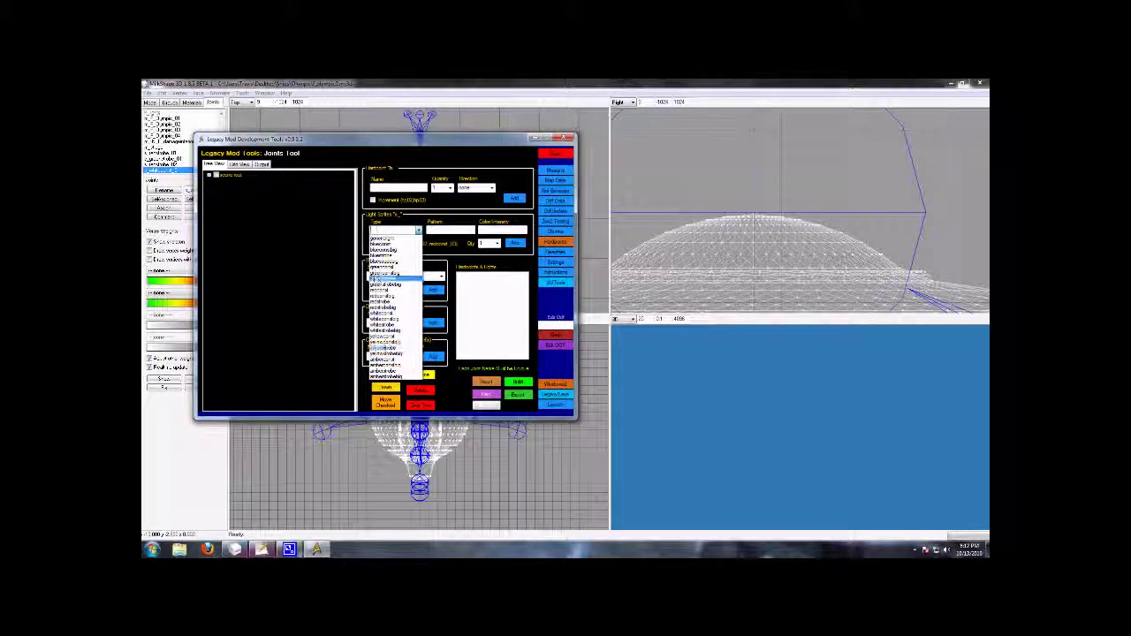
left_click(389, 240)
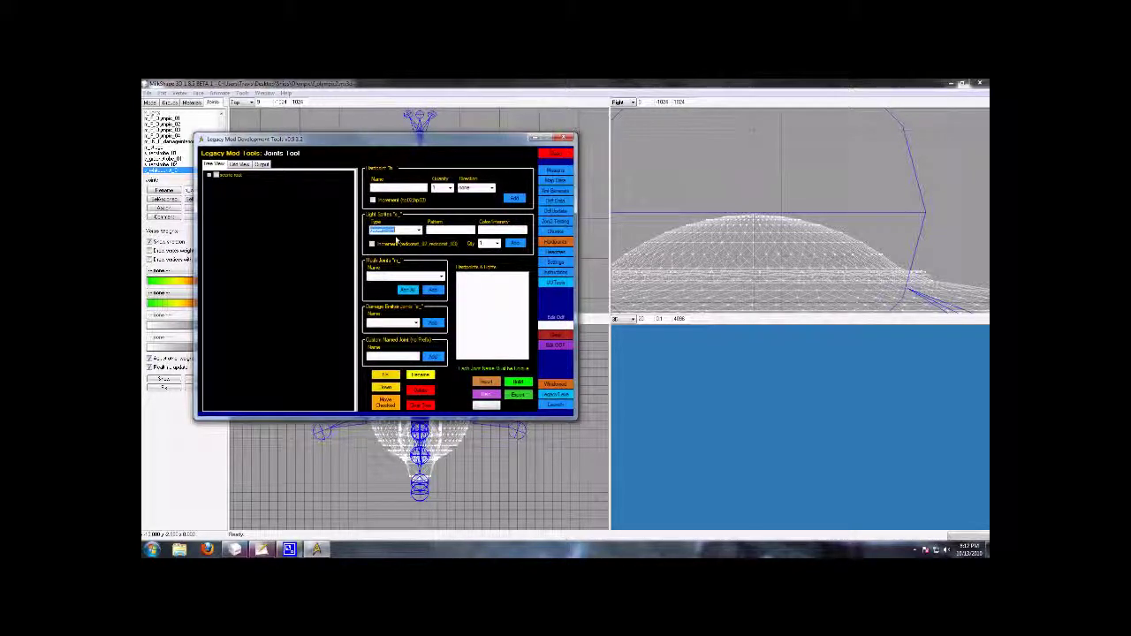
left_click(558, 153)
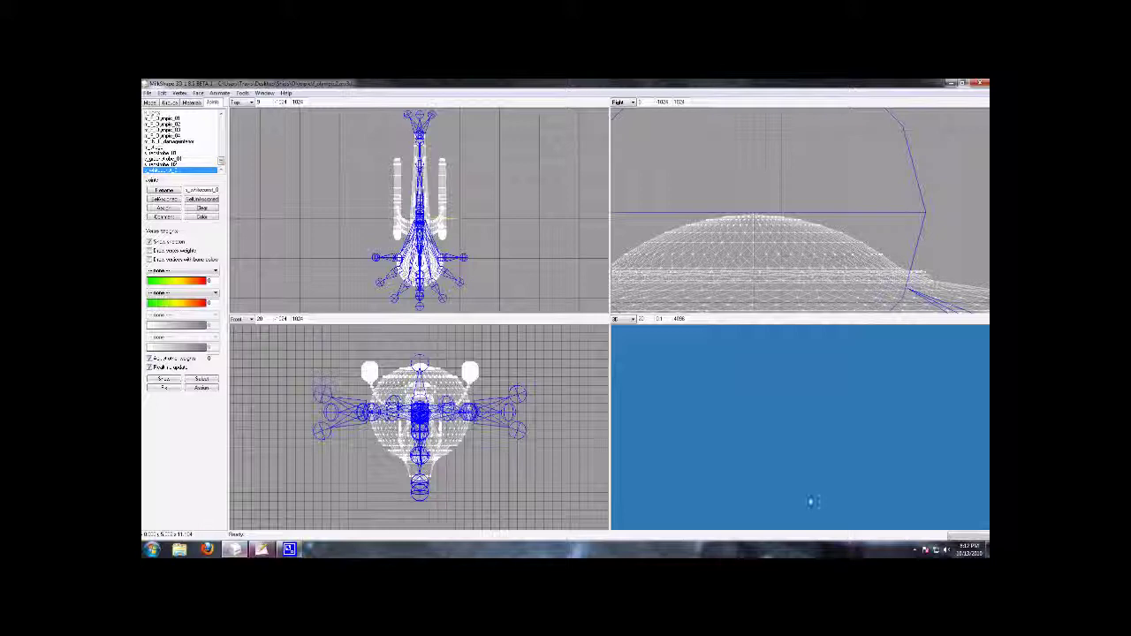
Frame the whole ship in the 3D view.
right_click(792, 481)
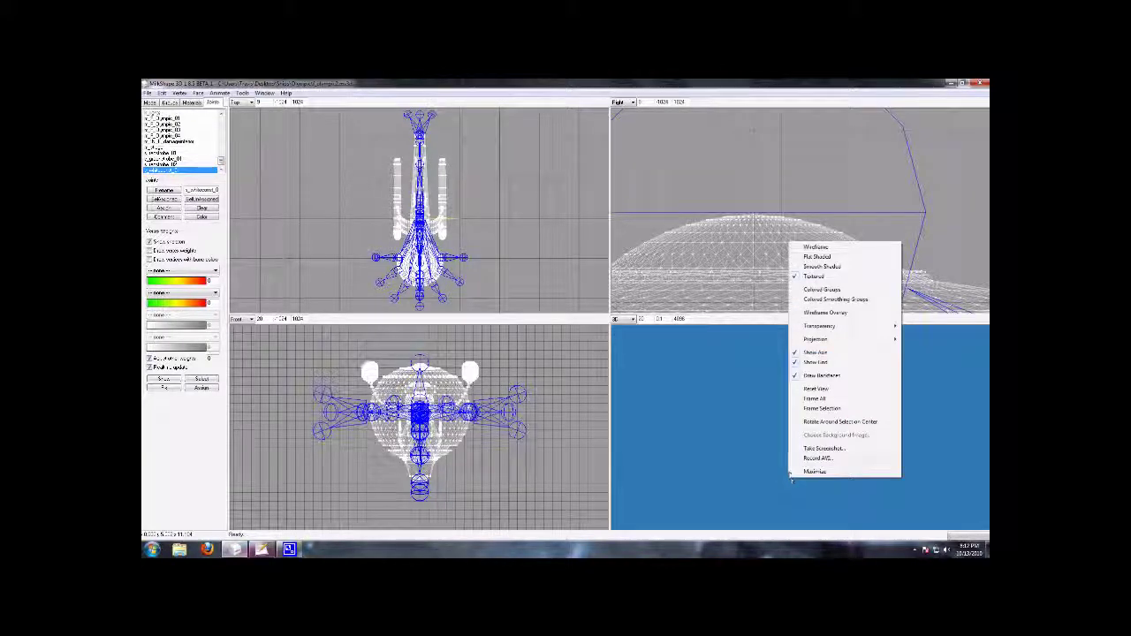
left_click(810, 394)
left_click_drag(810, 394, 751, 398)
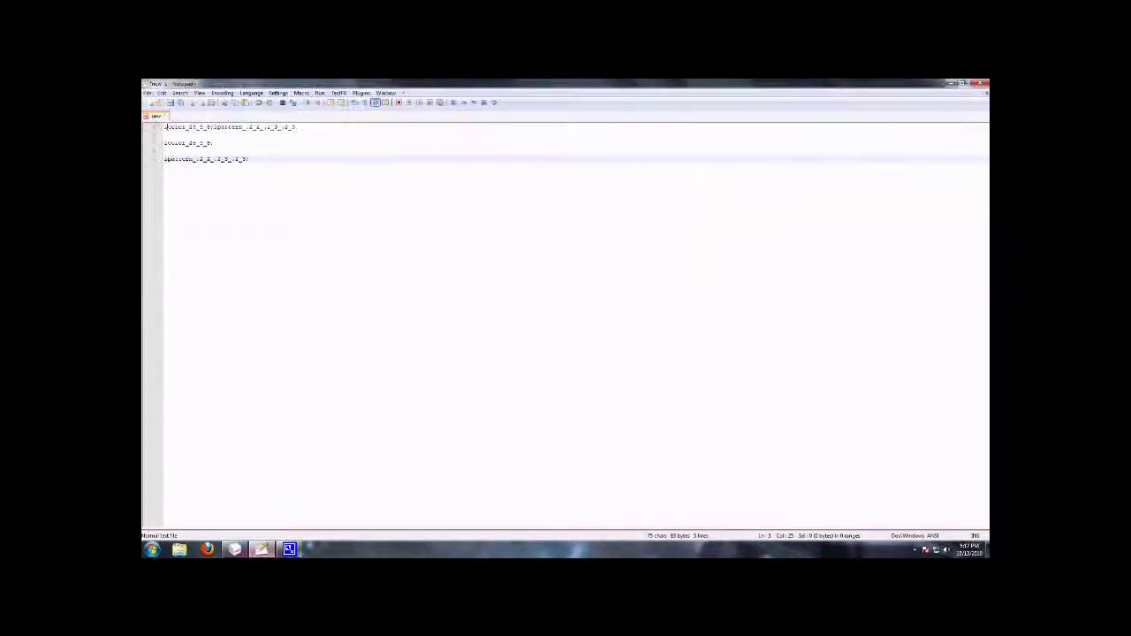
Switch to Notepad++ and copy the separate lpattern line from the notes.
left_click_drag(562, 386, 613, 386)
mouse_move(165, 160)
left_mouse_down()
mouse_move(252, 159)
mouse_move(165, 159)
left_mouse_up()
left_click(167, 126)
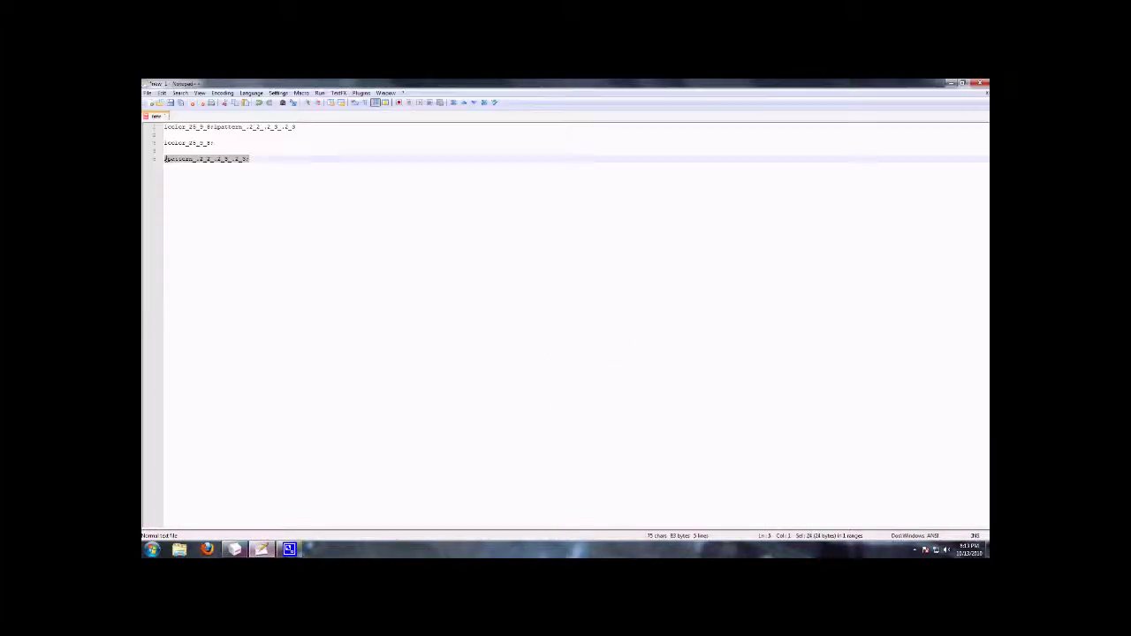
right_click(167, 159)
left_click(183, 176)
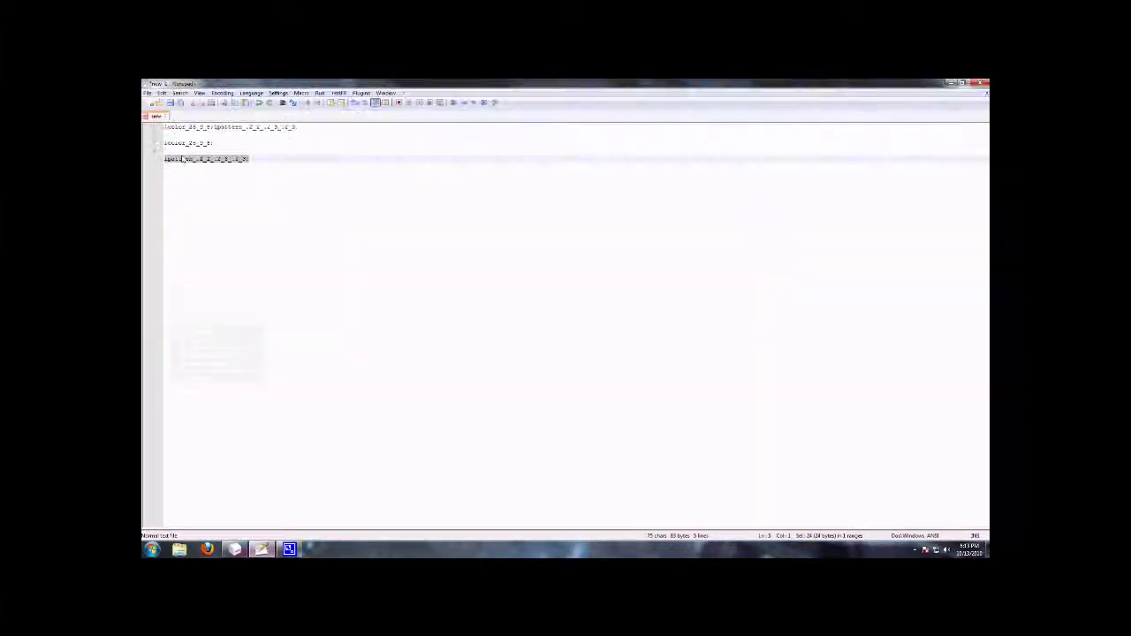
key("Up")
key("Up")
key("Up")
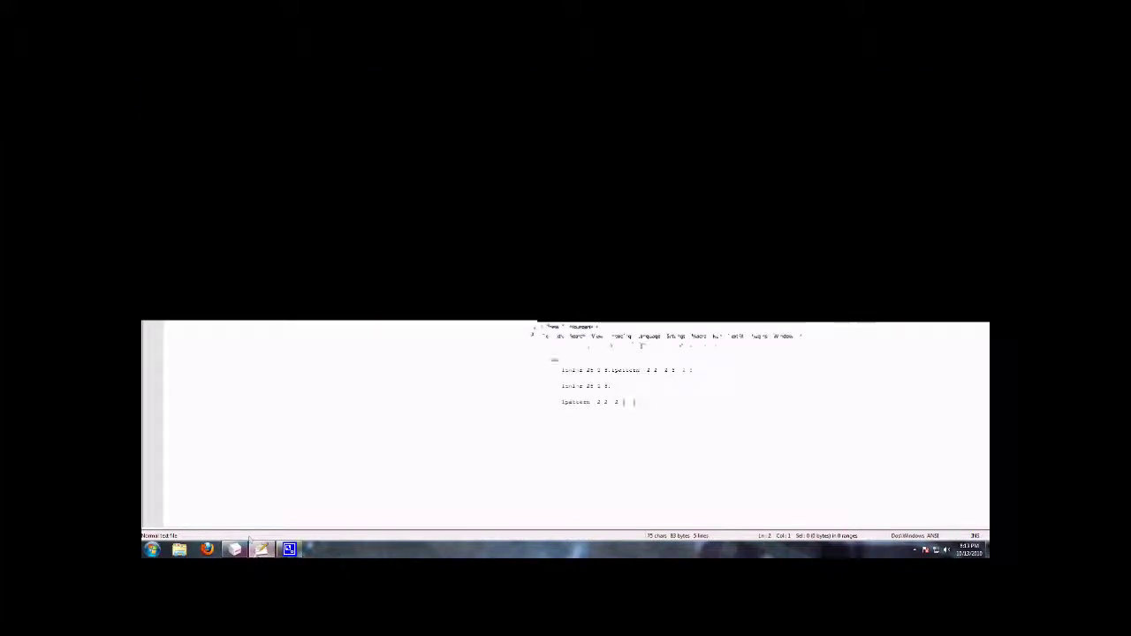
Switch back to MilkShape 3D and paste the copied lpattern text into the comment of the s_redstrobe_02 joint.
left_click(233, 548)
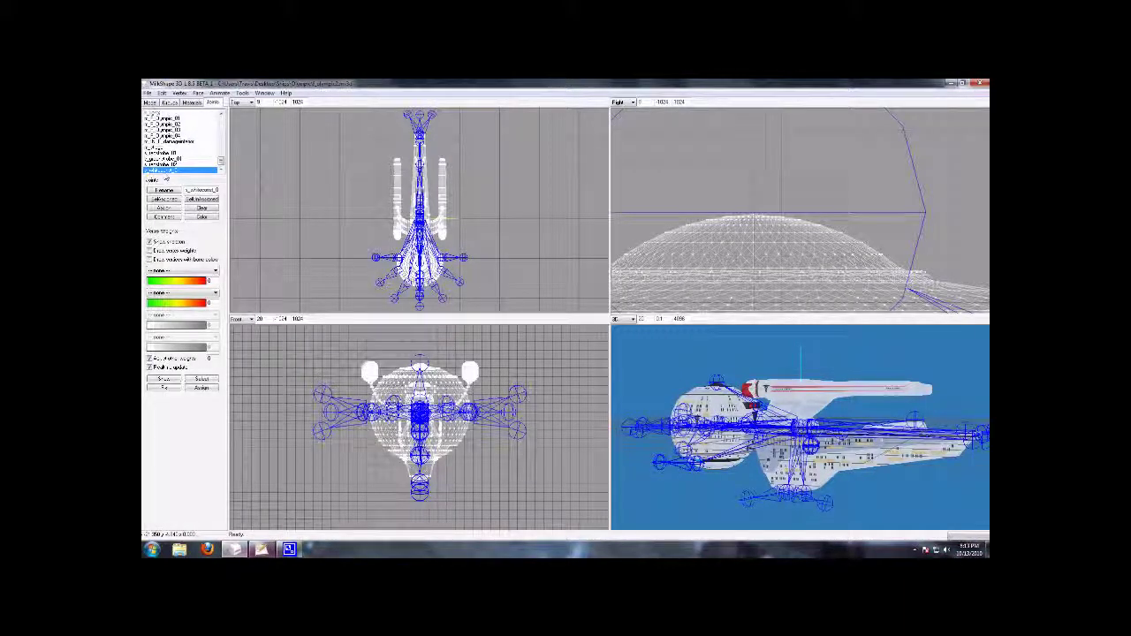
left_click(163, 153)
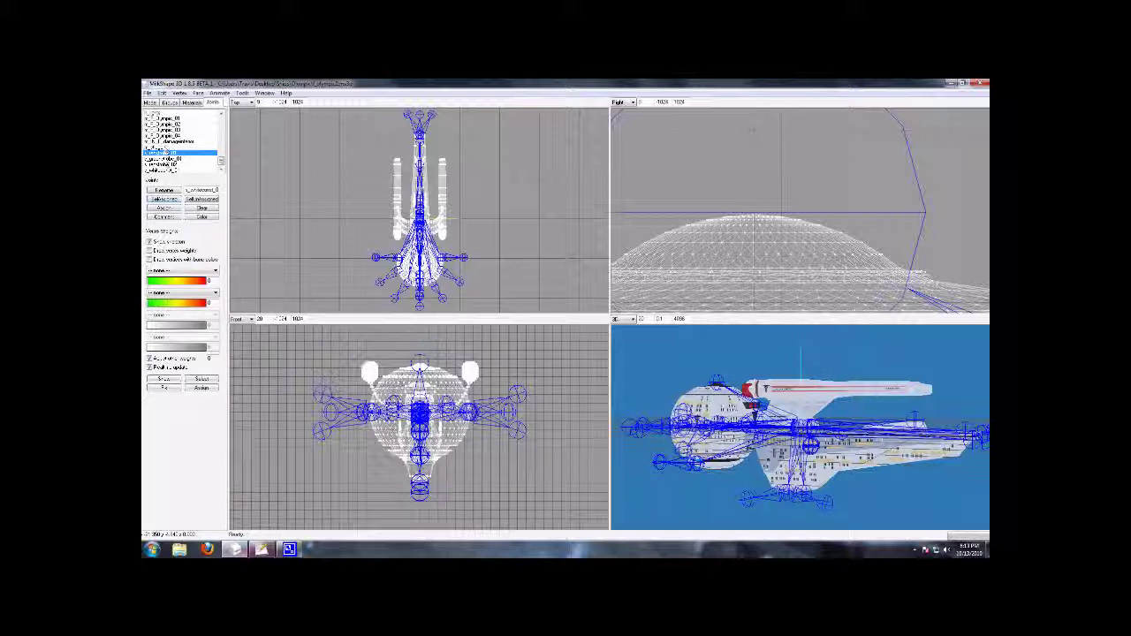
left_click(163, 164)
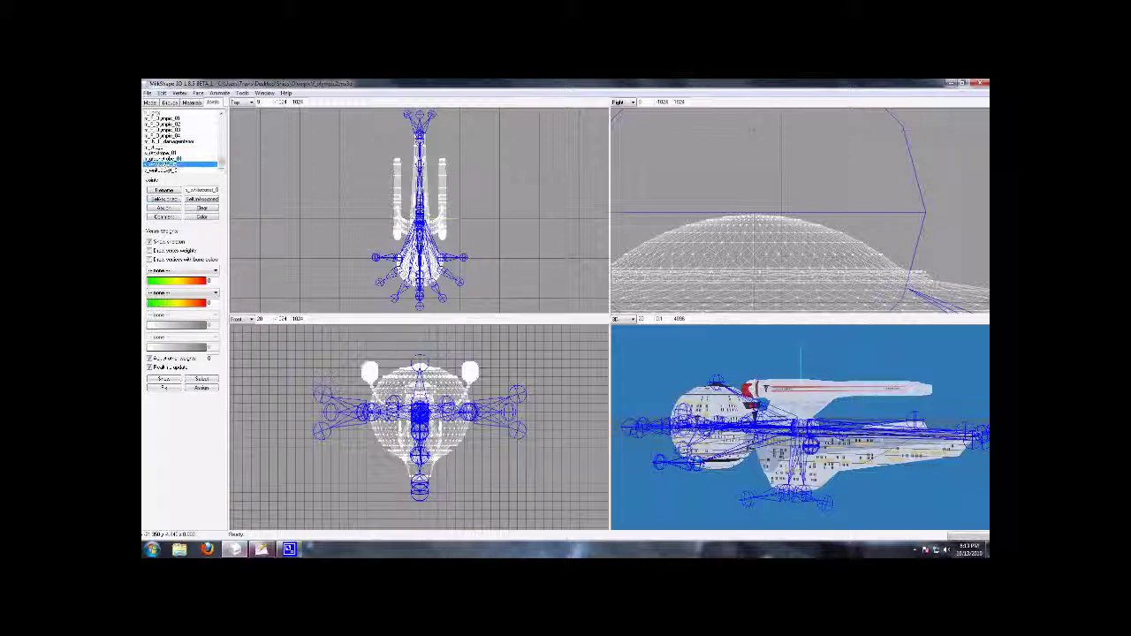
left_click(163, 217)
right_click(532, 254)
left_click(552, 294)
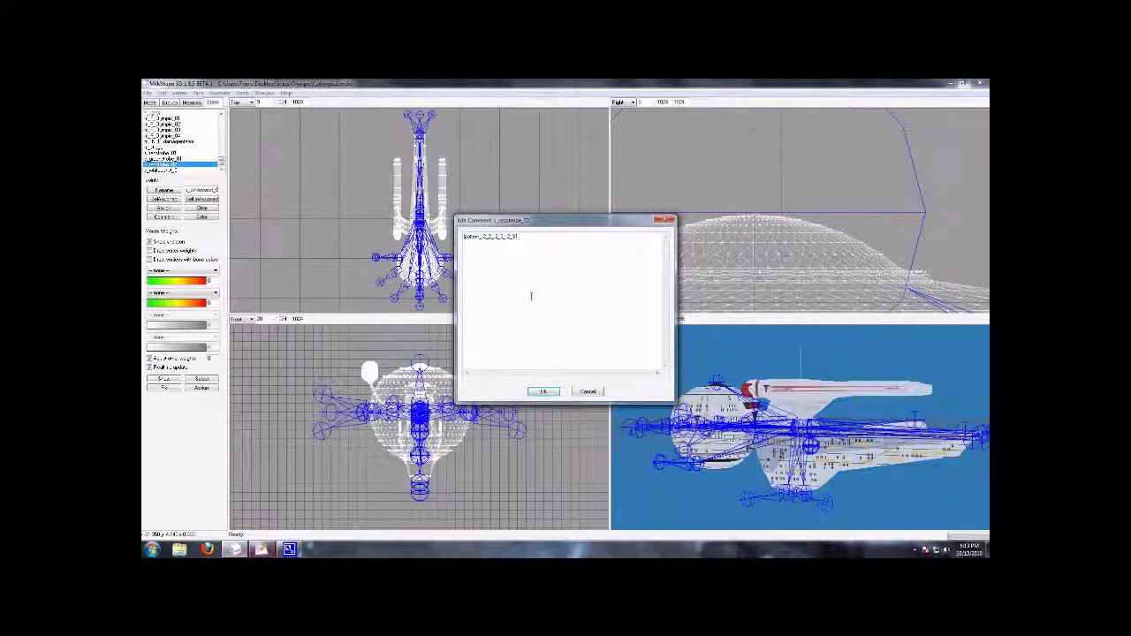
Enter .2 near the end of the lpattern comment of s_redstrobe_02 and accept the comment.
key("Left")
key("Left")
key("Left")
key("Left")
key("Left")
type(".2")
key("Right")
key("Right")
key("Right")
key("Right")
left_click(543, 392)
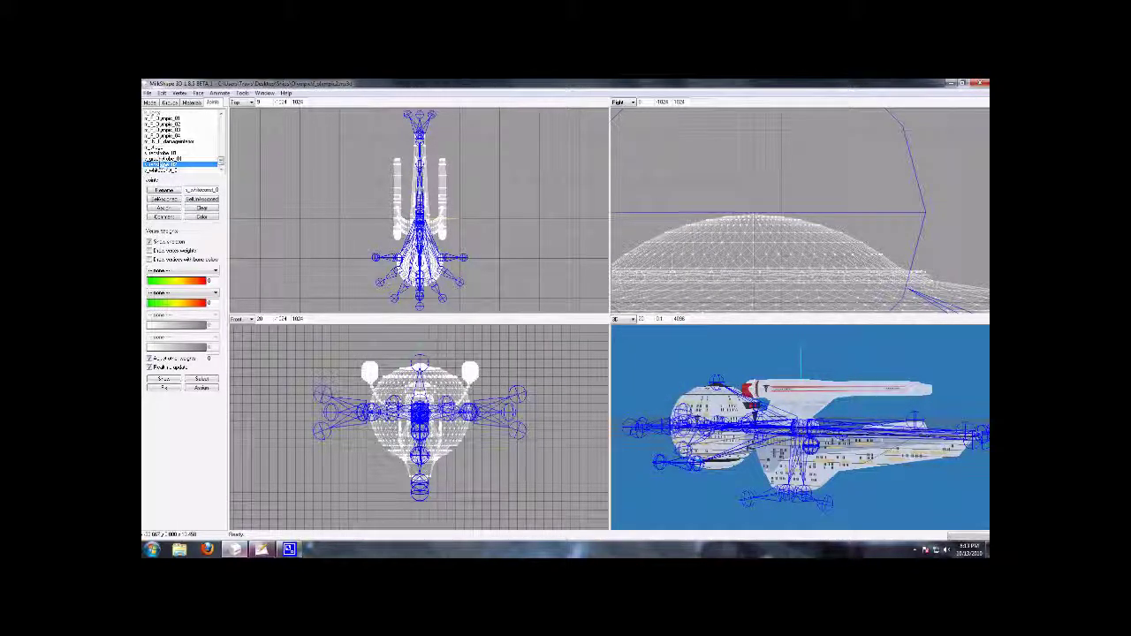
Switch to Notepad++ and examine the separate lcolor line and its three numeric values.
left_click(261, 550)
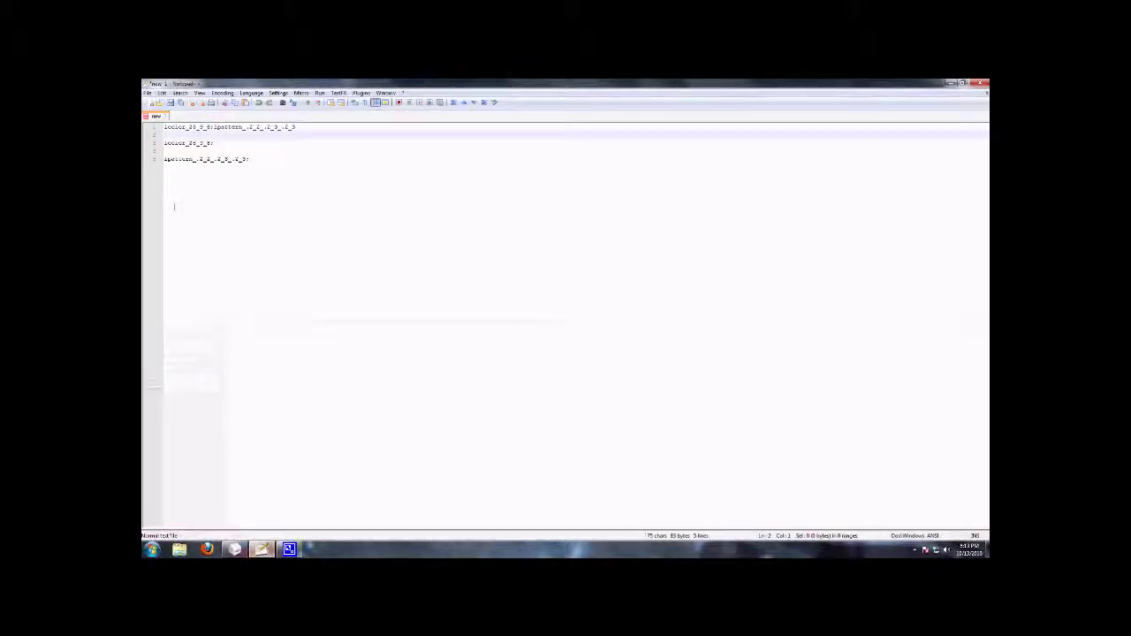
left_click_drag(214, 143, 152, 148)
left_click(215, 150)
left_click(210, 143)
left_click_drag(211, 143, 162, 147)
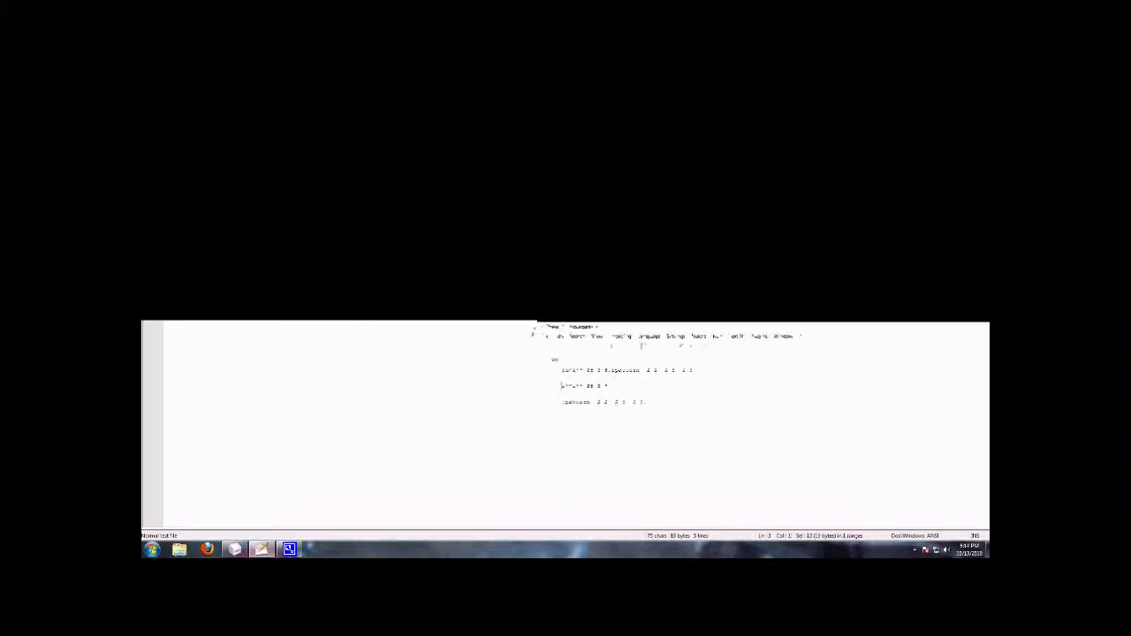
left_click(161, 149)
key("Right")
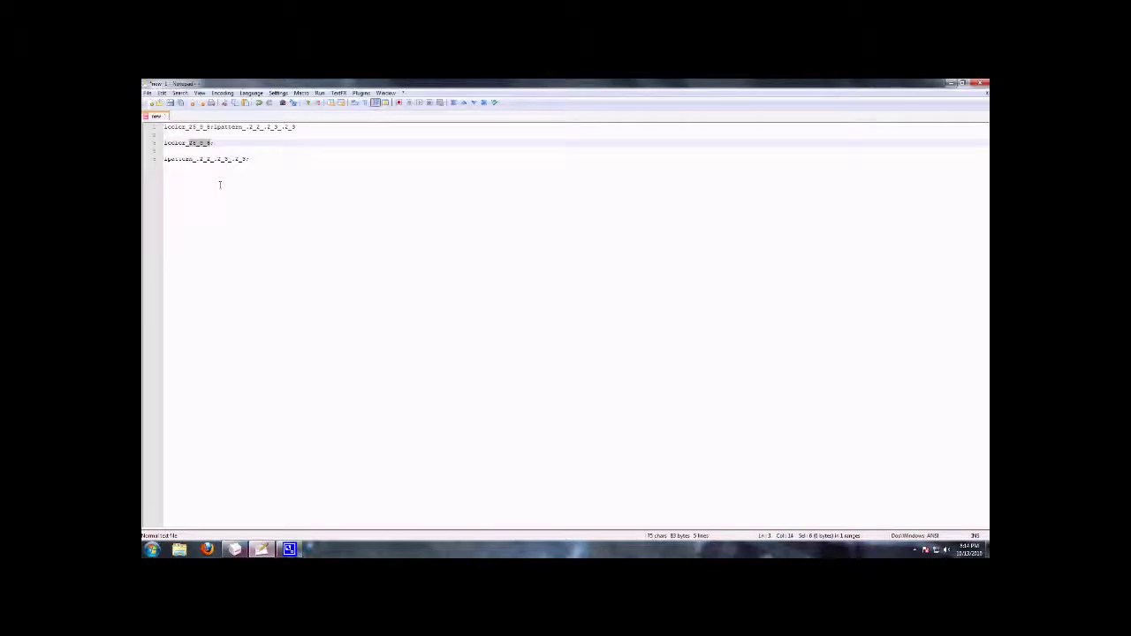
key("shift+Right")
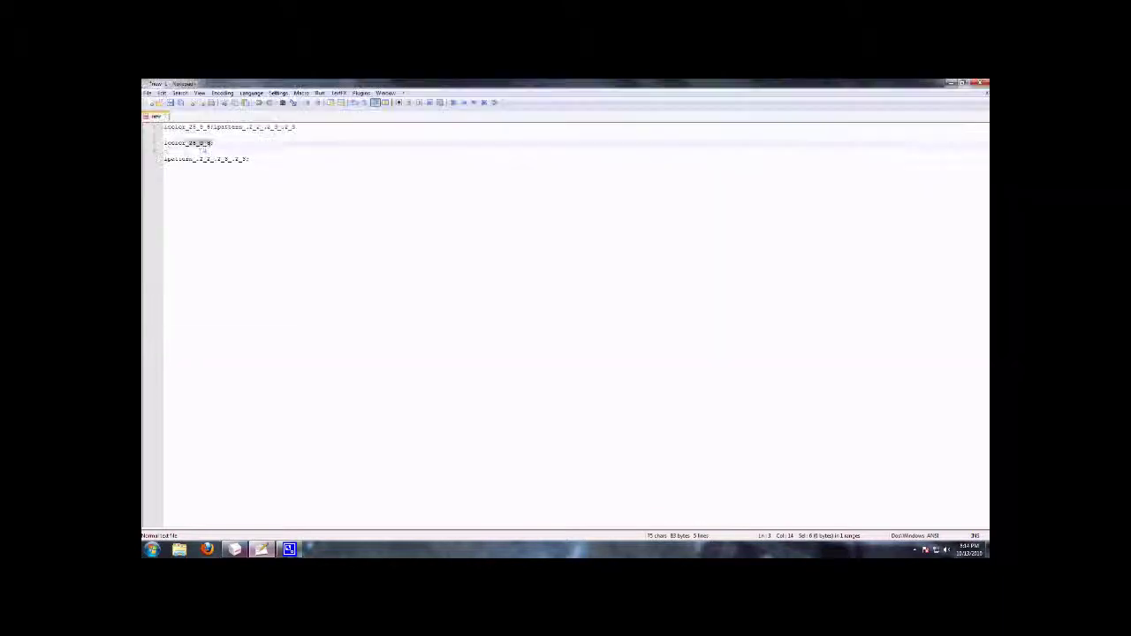
left_click(202, 151)
left_click_drag(166, 142, 213, 143)
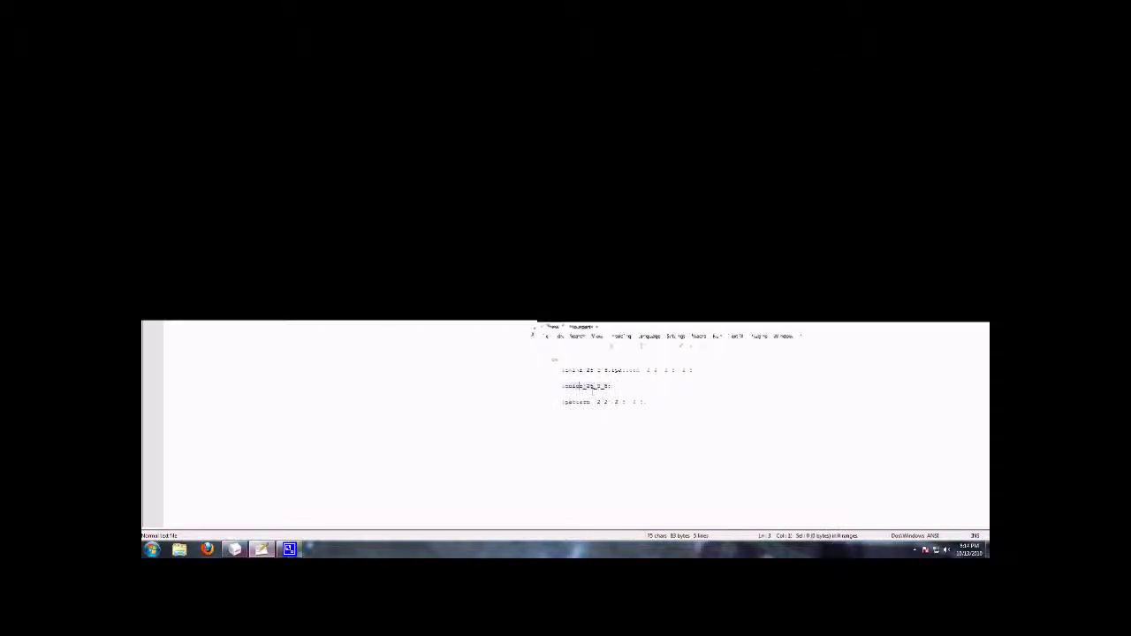
Close Notepad++ and discard the unsaved notes file new 1.
left_click(215, 146)
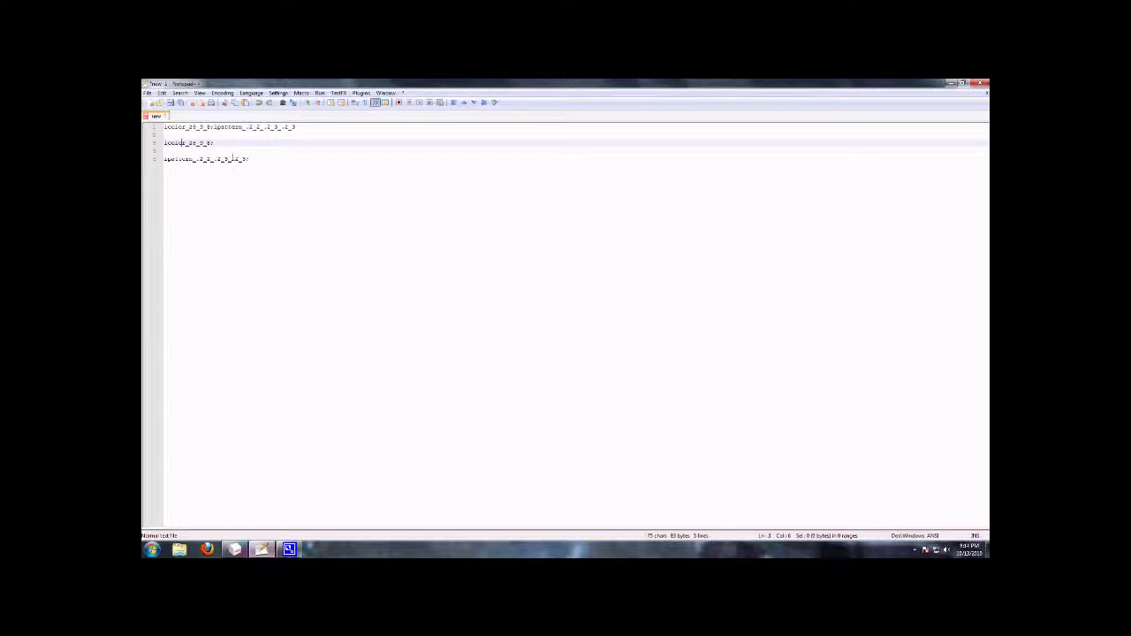
left_click(234, 159)
left_click_drag(189, 143, 238, 140)
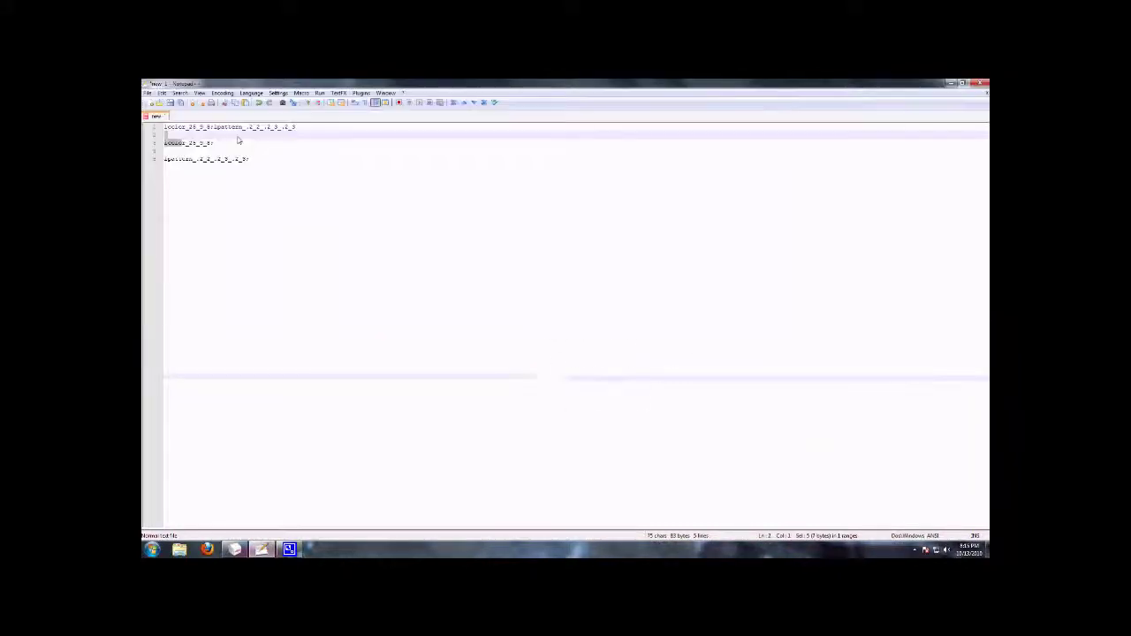
left_click(310, 132)
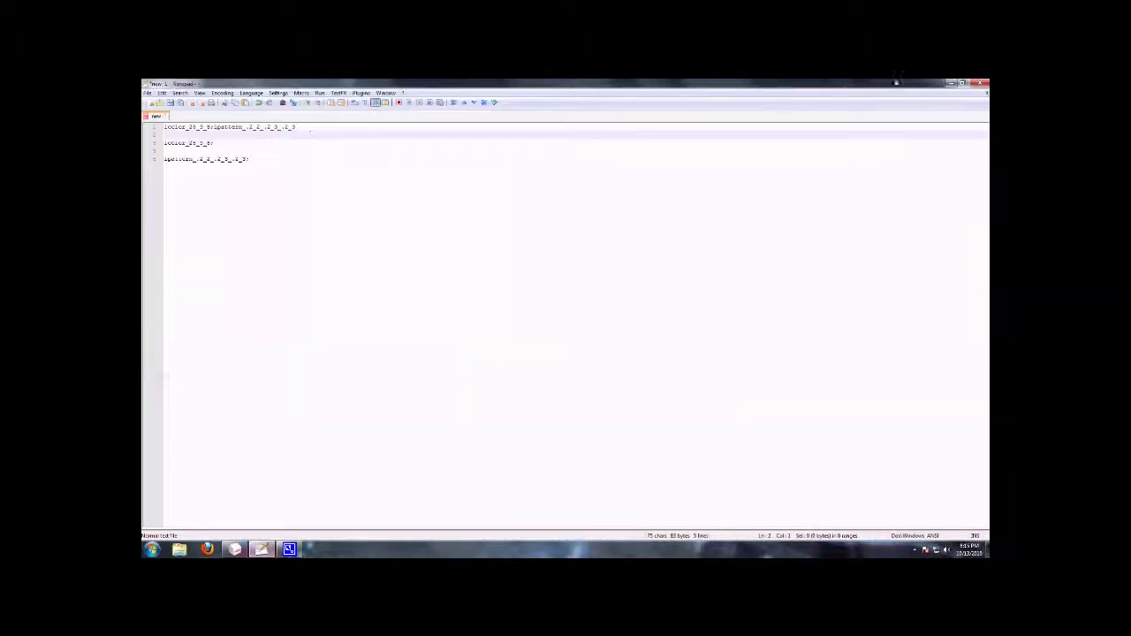
left_click(981, 83)
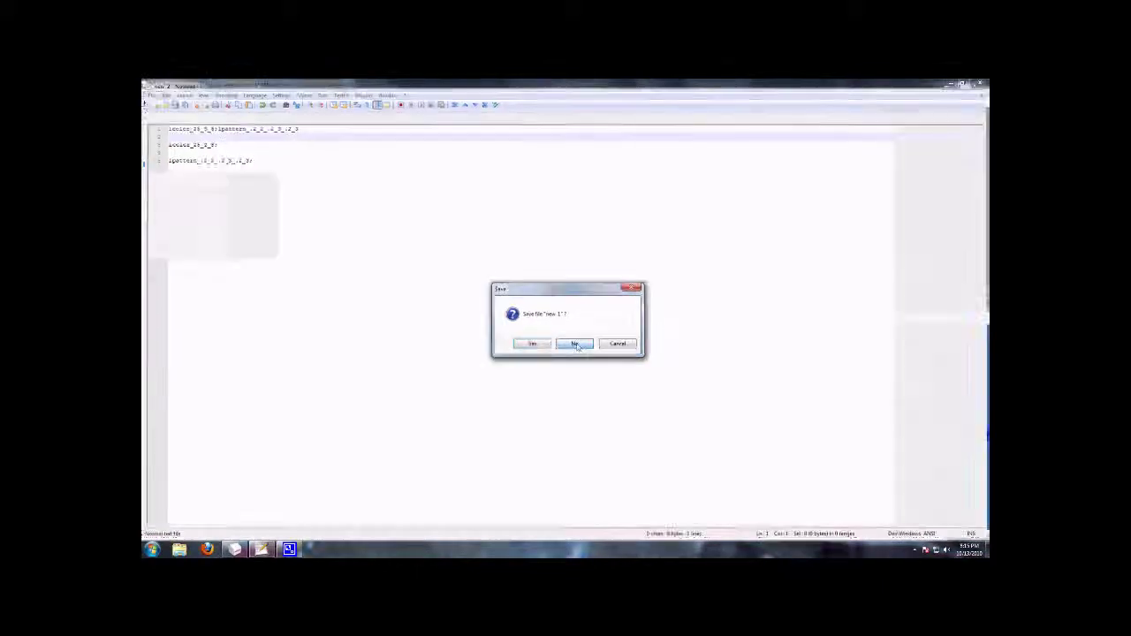
left_click(575, 346)
Select the h_lights joint in the MilkShape 3D joint list.
left_click_drag(777, 415, 724, 456)
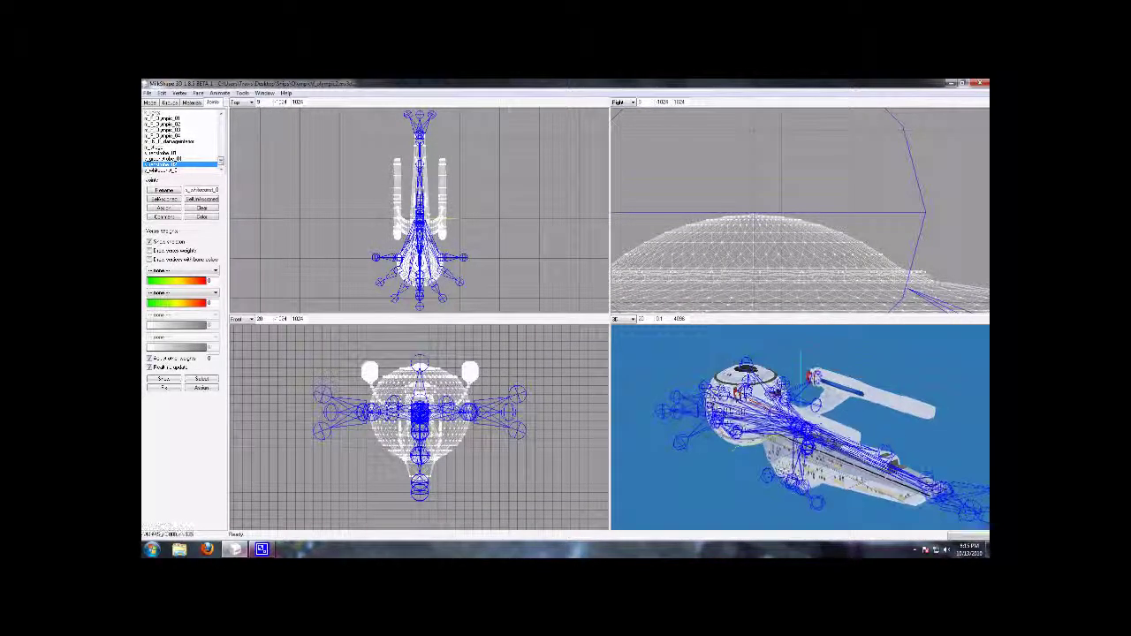
left_click(152, 147)
left_click(164, 114)
Examine the h_lights joint and its connected light joints on the starship from above, the front and the side.
left_click_drag(795, 424, 882, 512)
mouse_move(670, 502)
left_mouse_down()
mouse_move(729, 429)
mouse_move(724, 386)
mouse_move(798, 429)
mouse_move(738, 428)
mouse_move(863, 457)
mouse_move(804, 413)
mouse_move(676, 469)
mouse_move(677, 487)
left_mouse_up()
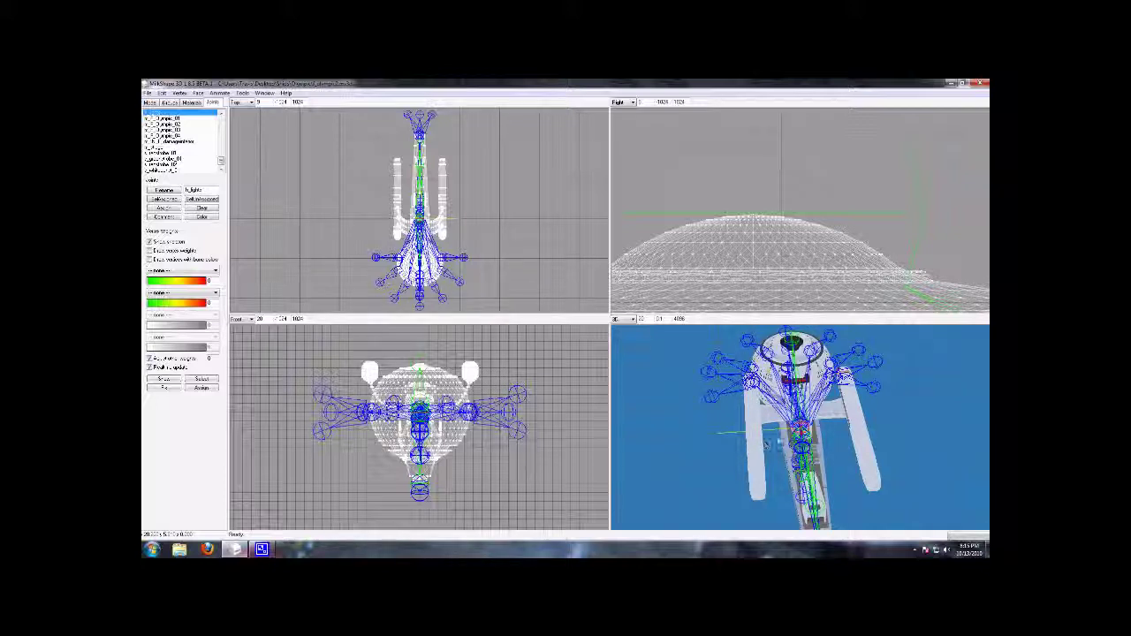
left_click_drag(676, 487, 693, 455)
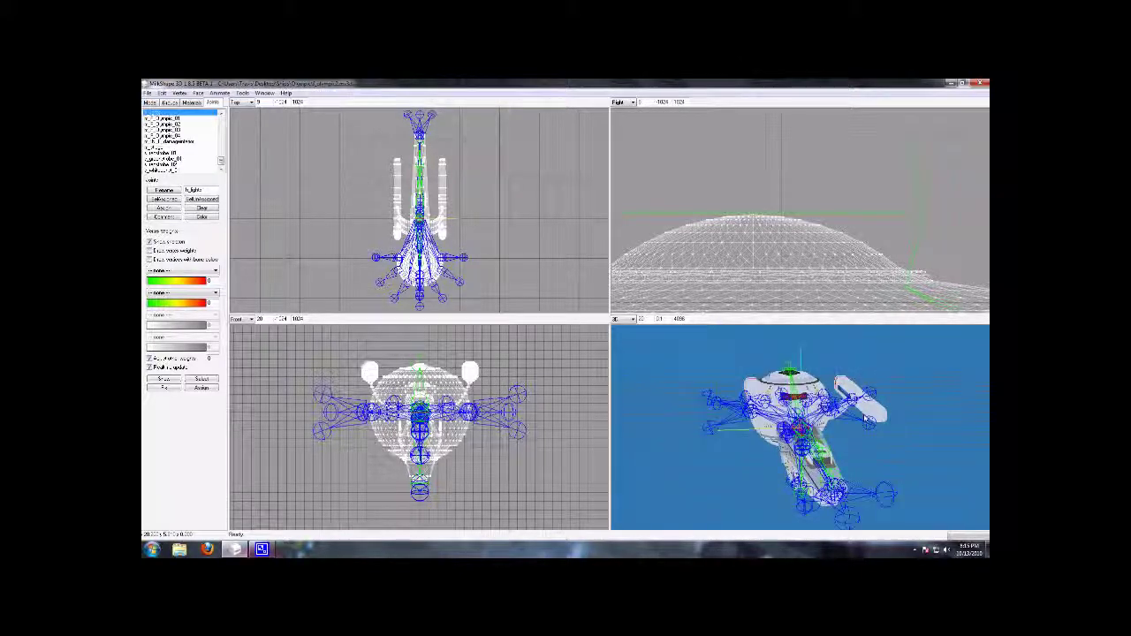
left_click_drag(846, 429, 979, 389)
left_click_drag(811, 410, 825, 455)
scroll(720, 446, "up", 5)
scroll(722, 422, "down", 4)
scroll(826, 455, "up", 5)
left_click_drag(821, 499, 751, 474)
scroll(837, 485, "down", 5)
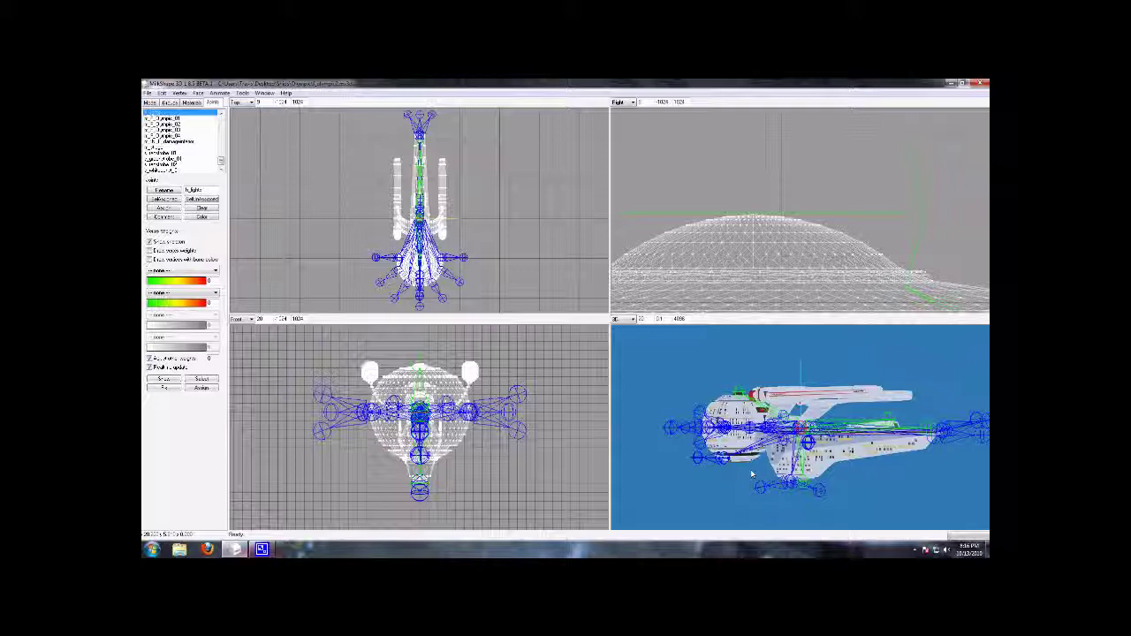
left_click_drag(613, 346, 639, 358)
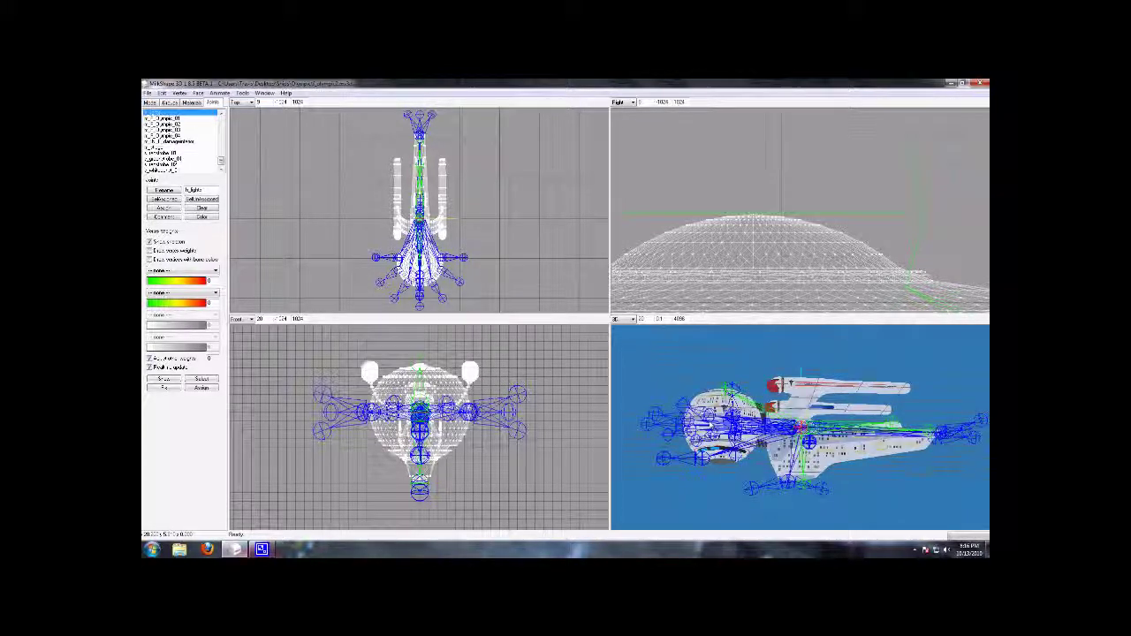